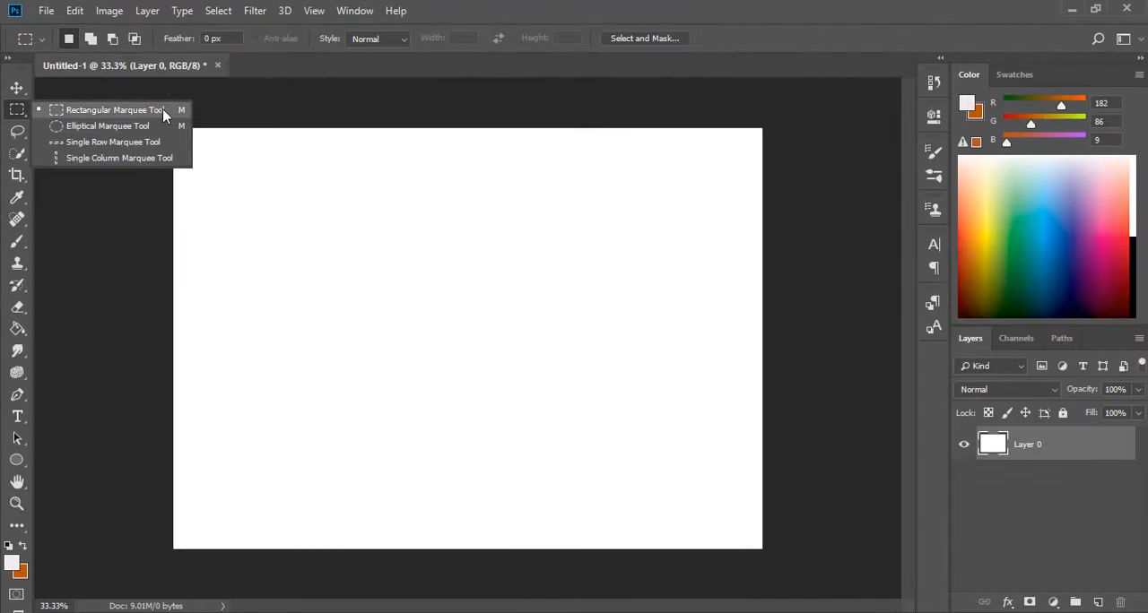
Draw a roughly square Rectangular Marquee selection in the canvas's upper middle and add an overlapping rectangle at its lower-right corner.
{"action": "left_click", "coordinate": [135, 109]}
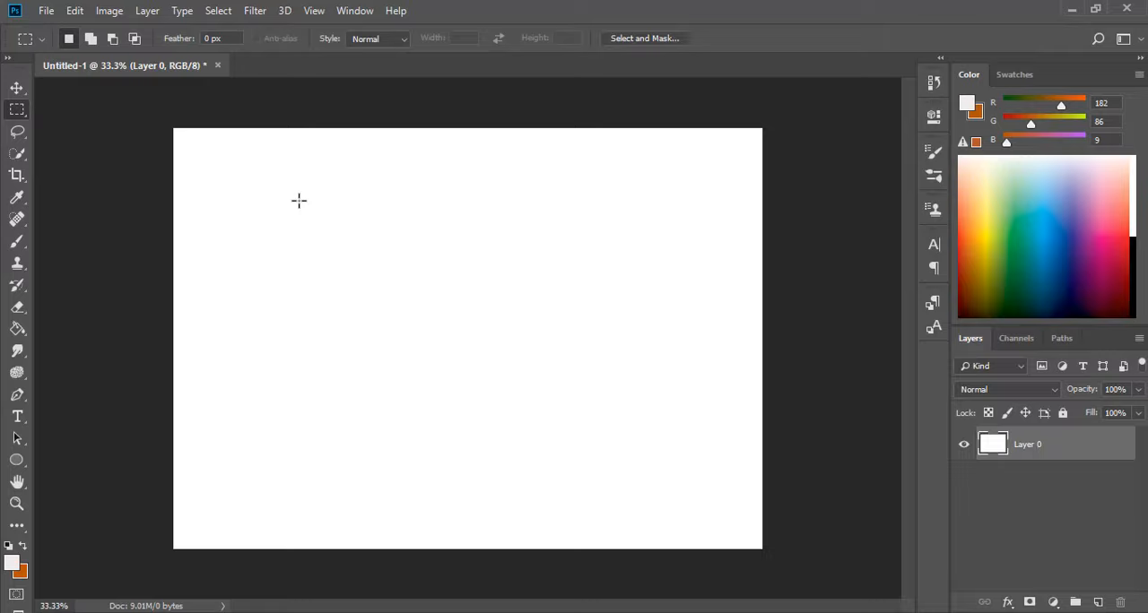
{"action": "left_click_drag", "start_coordinate": [299, 200], "coordinate": [474, 375]}
{"action": "mouse_move", "coordinate": [460, 354]}
{"action": "left_mouse_down"}
{"action": "mouse_move", "coordinate": [517, 417]}
{"action": "mouse_move", "coordinate": [471, 364]}
{"action": "left_mouse_up"}
{"action": "left_click", "coordinate": [25, 133]}
{"action": "left_click", "coordinate": [18, 110]}
{"action": "left_click_drag", "start_coordinate": [456, 353], "coordinate": [458, 326]}
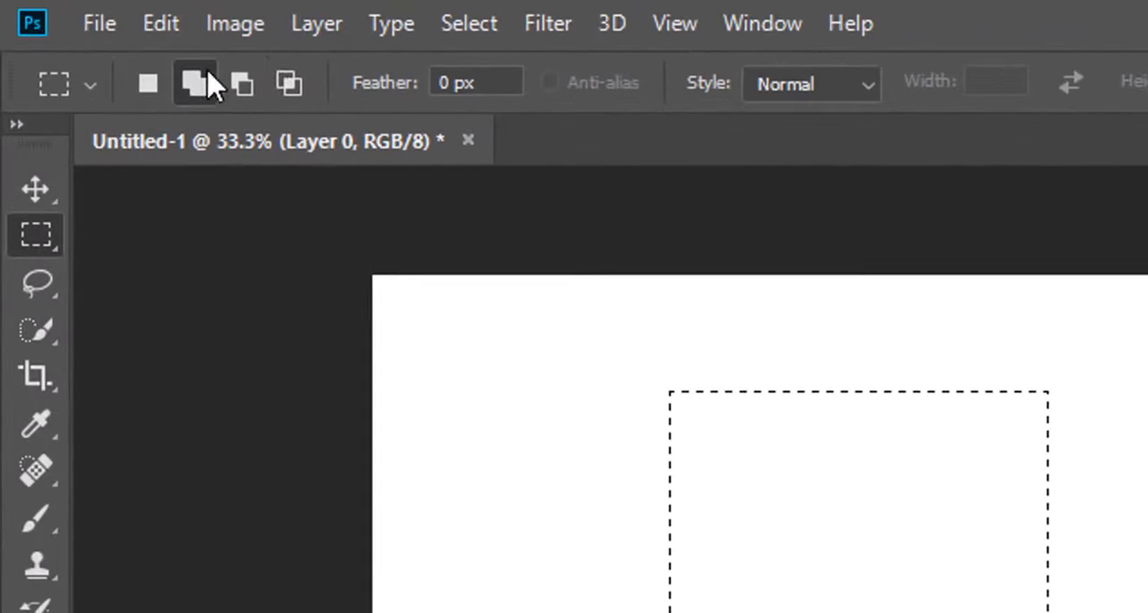
{"action": "left_click", "coordinate": [86, 39]}
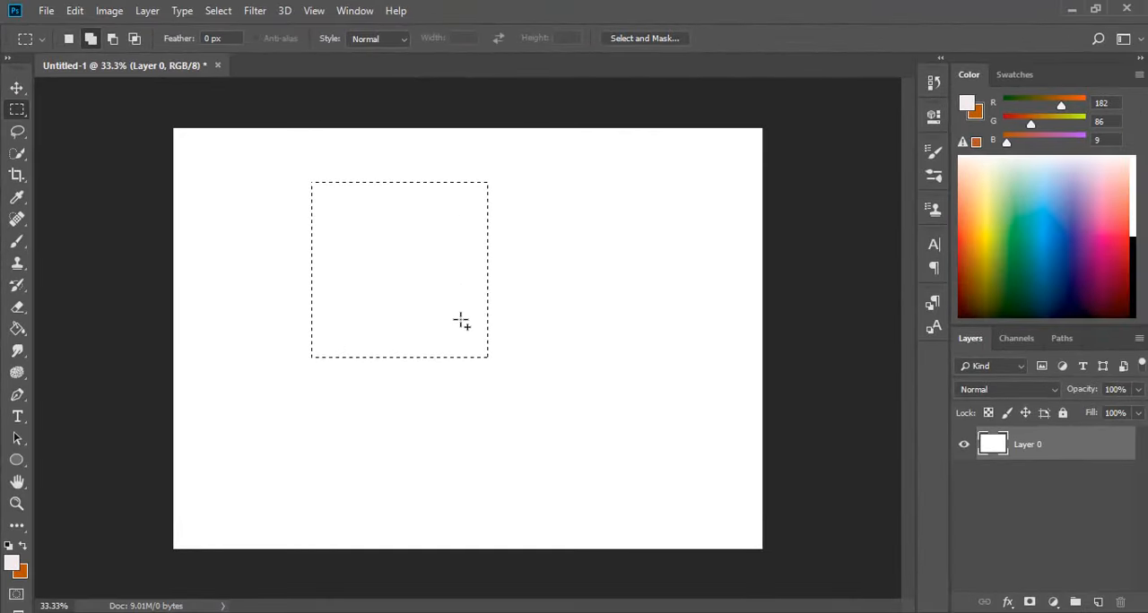
{"action": "left_click_drag", "start_coordinate": [461, 320], "coordinate": [686, 499]}
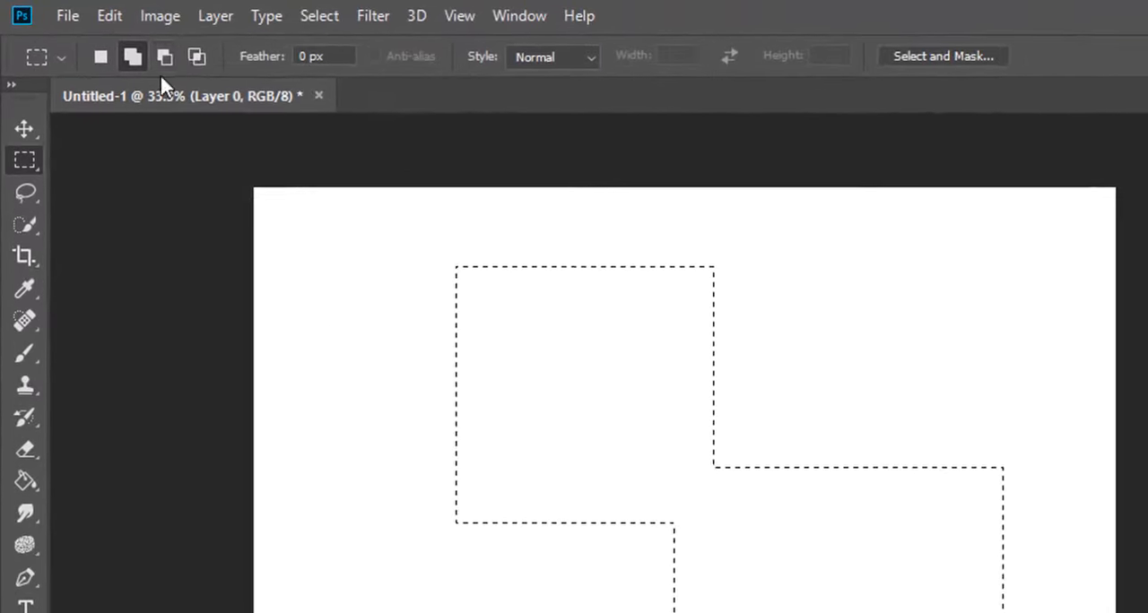
Subtract the left half of the upper block and a strip along the lower block's right side from the selection.
{"action": "left_click", "coordinate": [170, 57]}
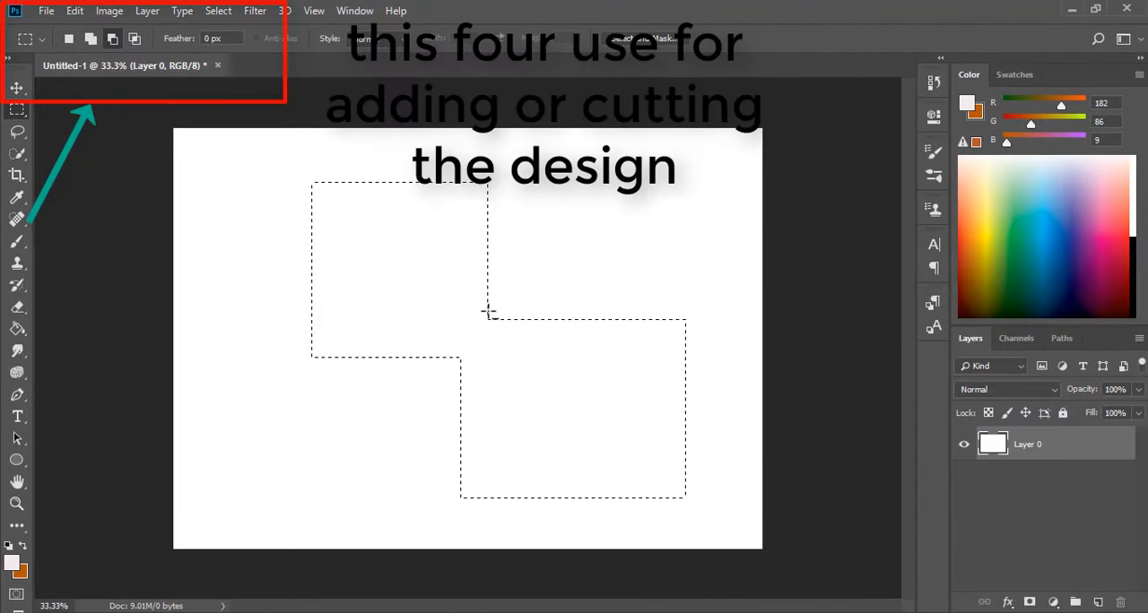
{"action": "left_click_drag", "start_coordinate": [489, 311], "coordinate": [672, 177]}
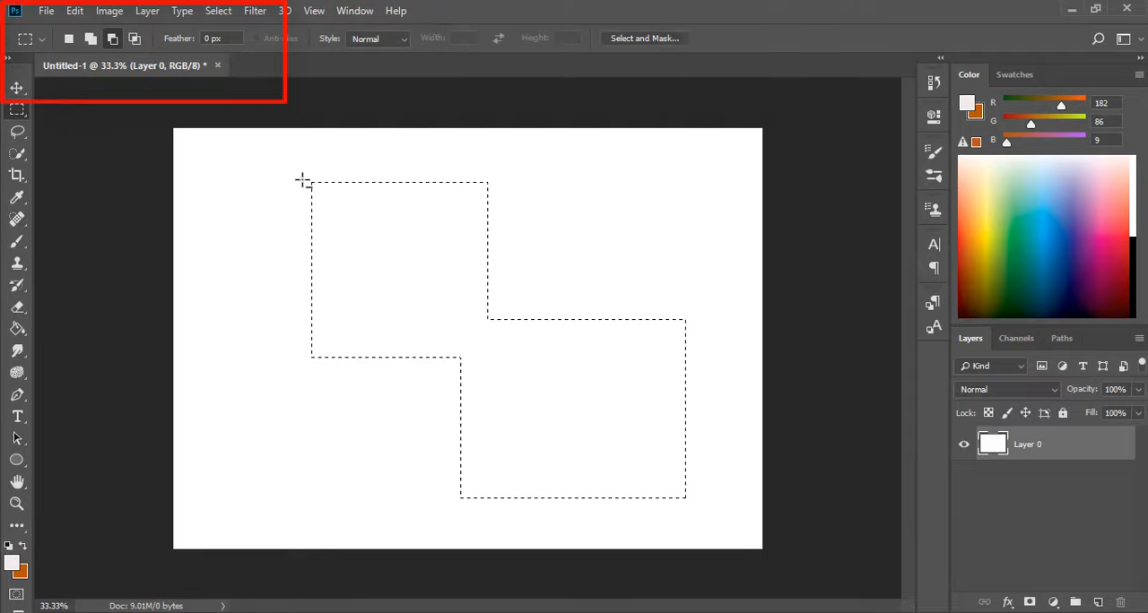
{"action": "left_click_drag", "start_coordinate": [306, 181], "coordinate": [357, 192]}
{"action": "left_click_drag", "start_coordinate": [397, 226], "coordinate": [399, 422]}
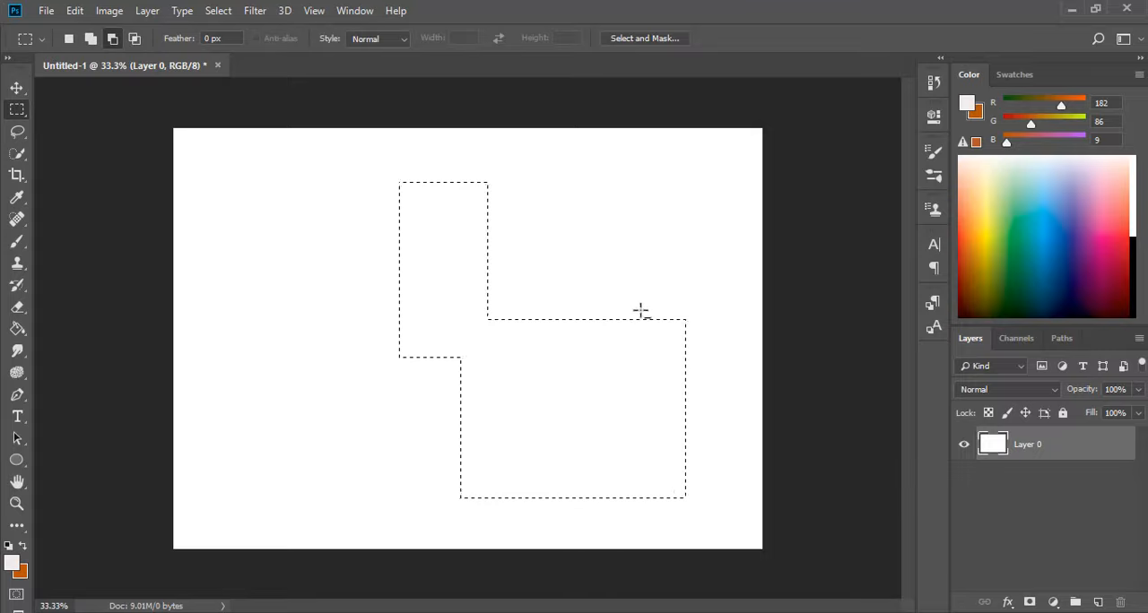
{"action": "left_click_drag", "start_coordinate": [635, 295], "coordinate": [721, 532]}
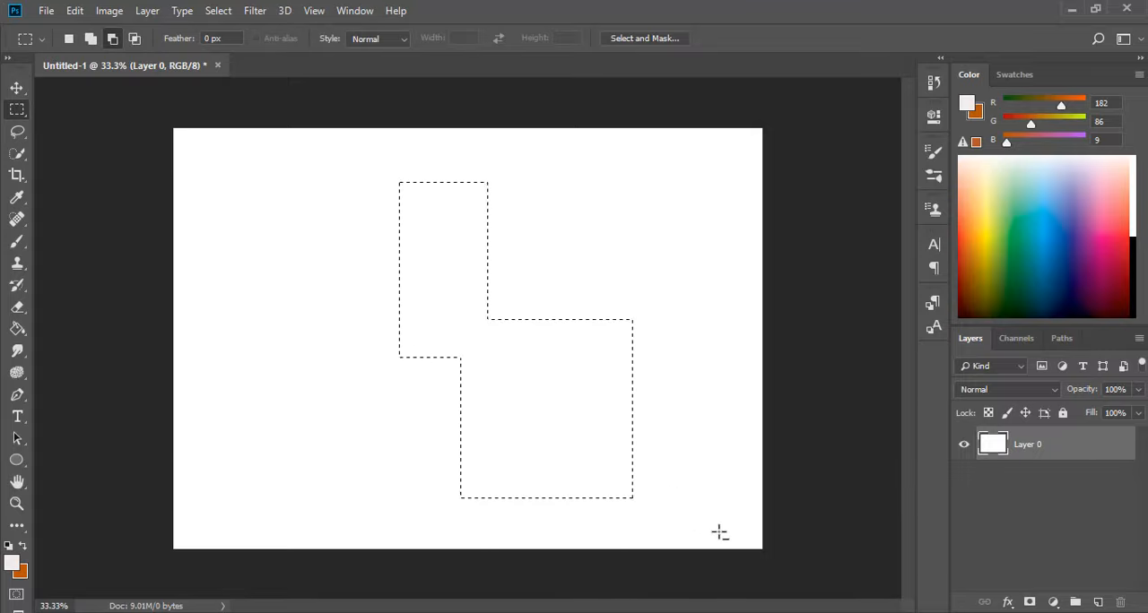
Intersect the selection with a rectangle over its upper block, and return the marquee to new-selection mode.
{"action": "left_click", "coordinate": [134, 38]}
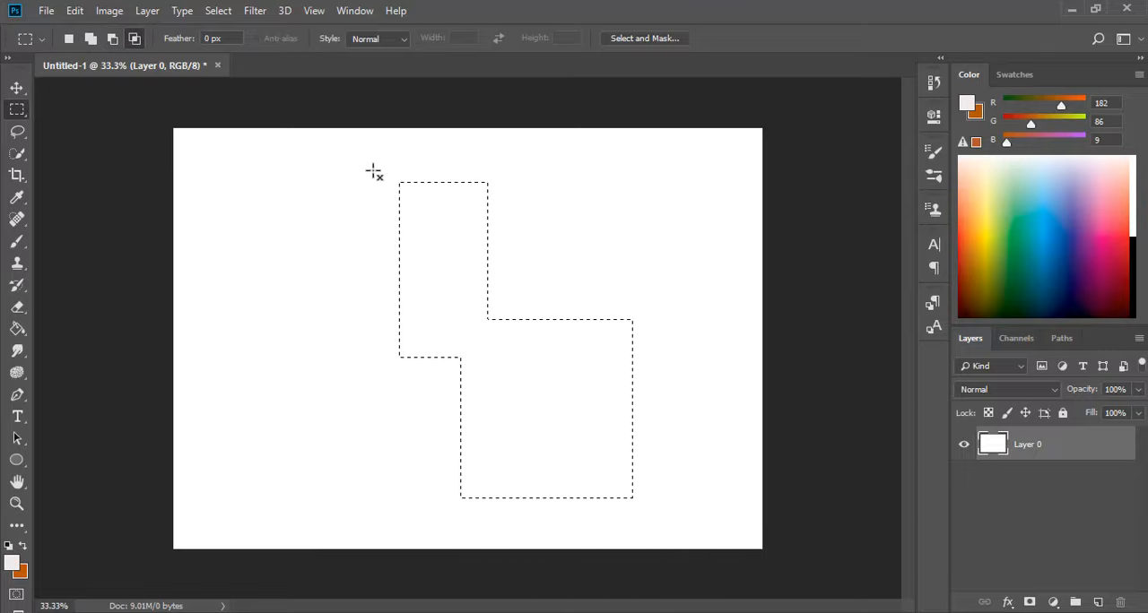
{"action": "left_click_drag", "start_coordinate": [373, 170], "coordinate": [519, 278]}
{"action": "left_click", "coordinate": [68, 38]}
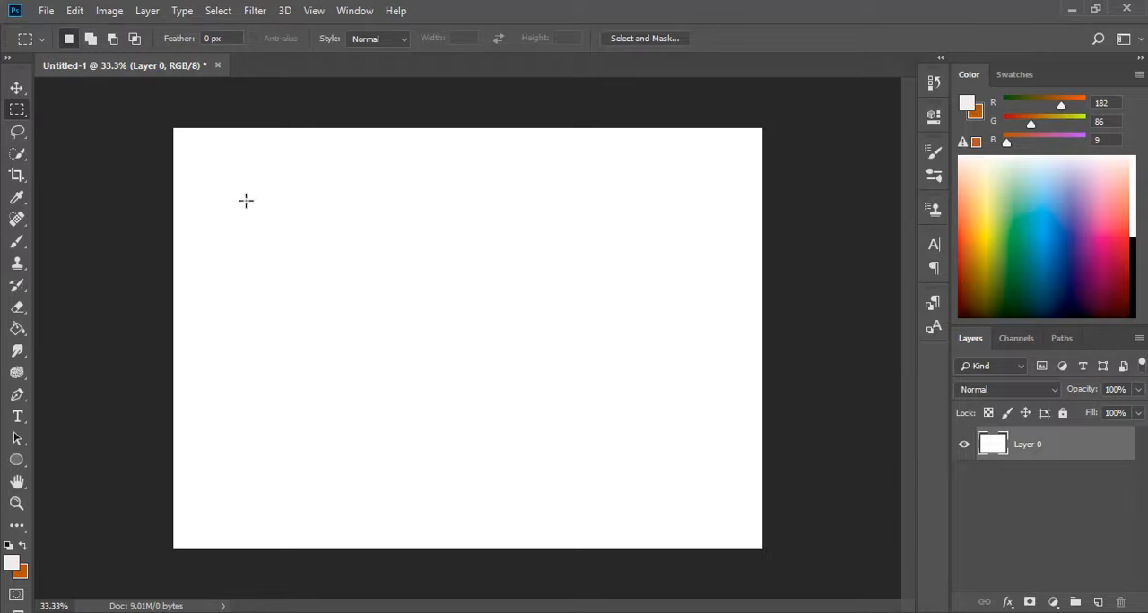
Draw a new rectangular selection in the canvas's upper left and extend it with five overlapping rectangles into one stepped outline.
{"action": "left_click_drag", "start_coordinate": [247, 201], "coordinate": [401, 362]}
{"action": "left_click", "coordinate": [91, 41]}
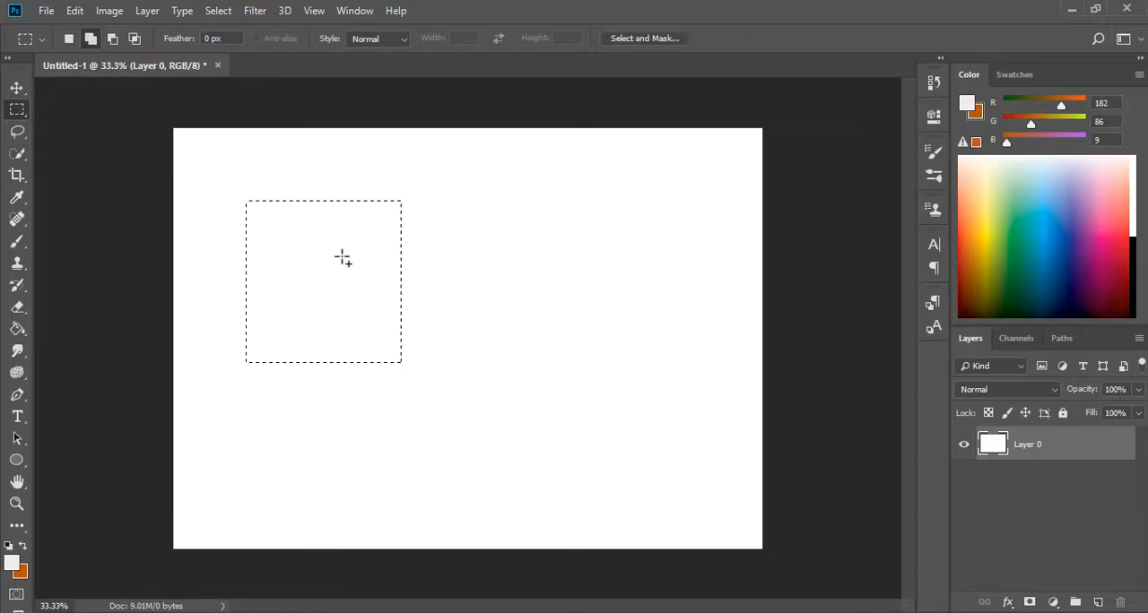
{"action": "left_click_drag", "start_coordinate": [377, 293], "coordinate": [566, 417]}
{"action": "left_click_drag", "start_coordinate": [551, 199], "coordinate": [684, 363]}
{"action": "left_click_drag", "start_coordinate": [711, 318], "coordinate": [678, 327]}
{"action": "left_click_drag", "start_coordinate": [440, 461], "coordinate": [530, 520]}
{"action": "left_click_drag", "start_coordinate": [656, 304], "coordinate": [714, 431]}
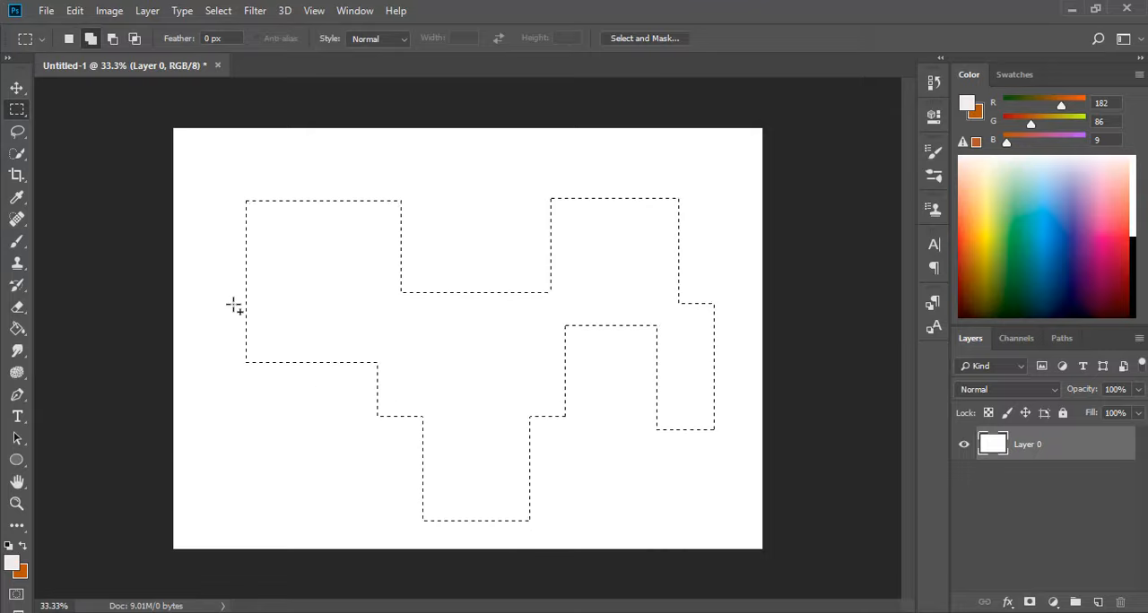
{"action": "left_click_drag", "start_coordinate": [300, 474], "coordinate": [303, 484]}
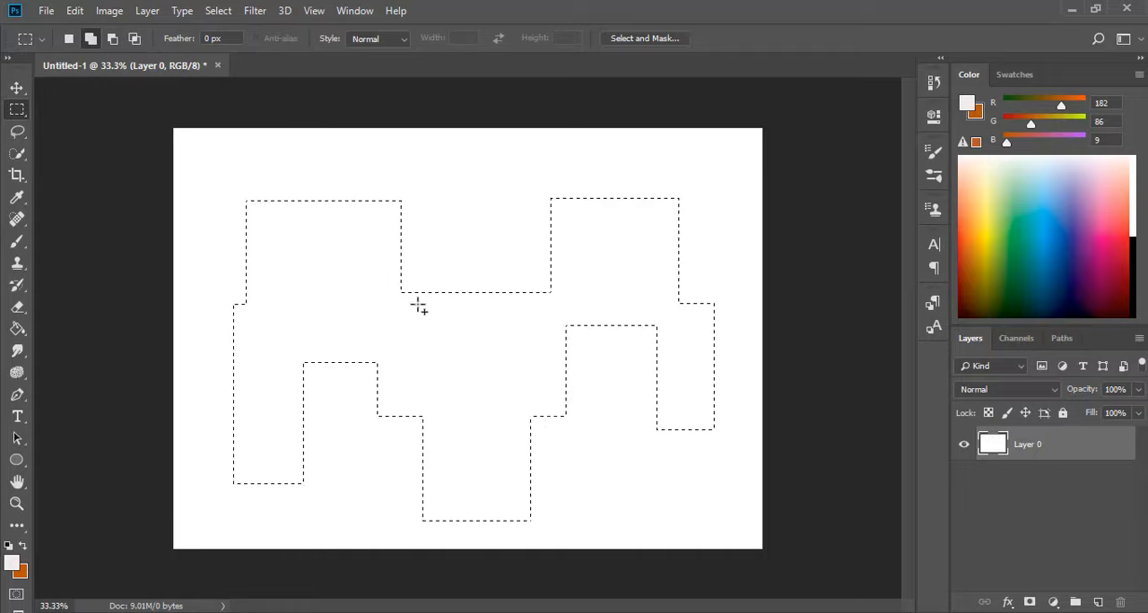
Replace the selection with a large ellipse drawn with the Elliptical Marquee tool, and move it right toward the canvas's upper middle.
{"action": "right_click", "coordinate": [27, 115]}
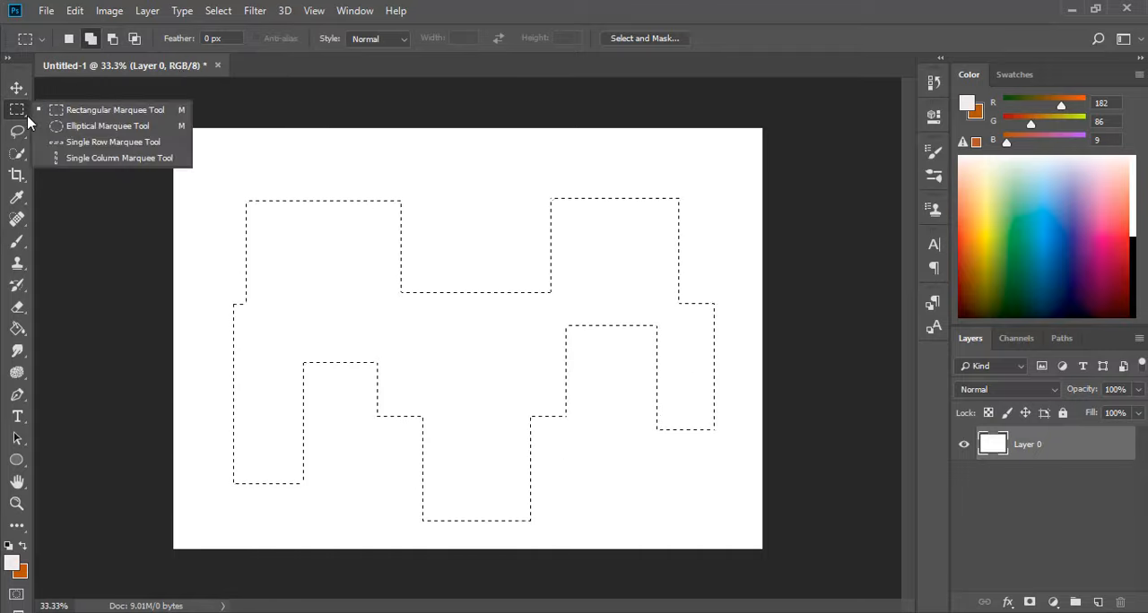
{"action": "left_click", "coordinate": [156, 126]}
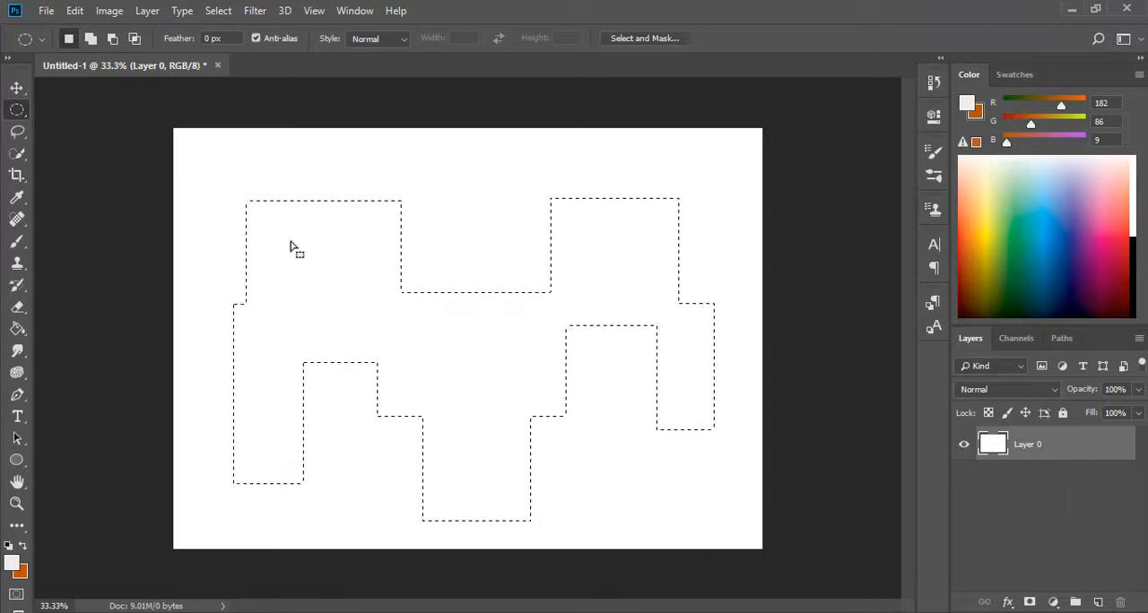
{"action": "left_click_drag", "start_coordinate": [303, 261], "coordinate": [258, 205]}
{"action": "left_click_drag", "start_coordinate": [268, 189], "coordinate": [524, 416]}
{"action": "left_click_drag", "start_coordinate": [309, 260], "coordinate": [331, 260]}
{"action": "mouse_move", "coordinate": [473, 280]}
{"action": "left_mouse_down"}
{"action": "mouse_move", "coordinate": [487, 300]}
{"action": "mouse_move", "coordinate": [495, 276]}
{"action": "left_mouse_up"}
Add three overlapping ellipses to the elliptical selection, at its lower right, its bottom and its upper right.
{"action": "left_click", "coordinate": [91, 39]}
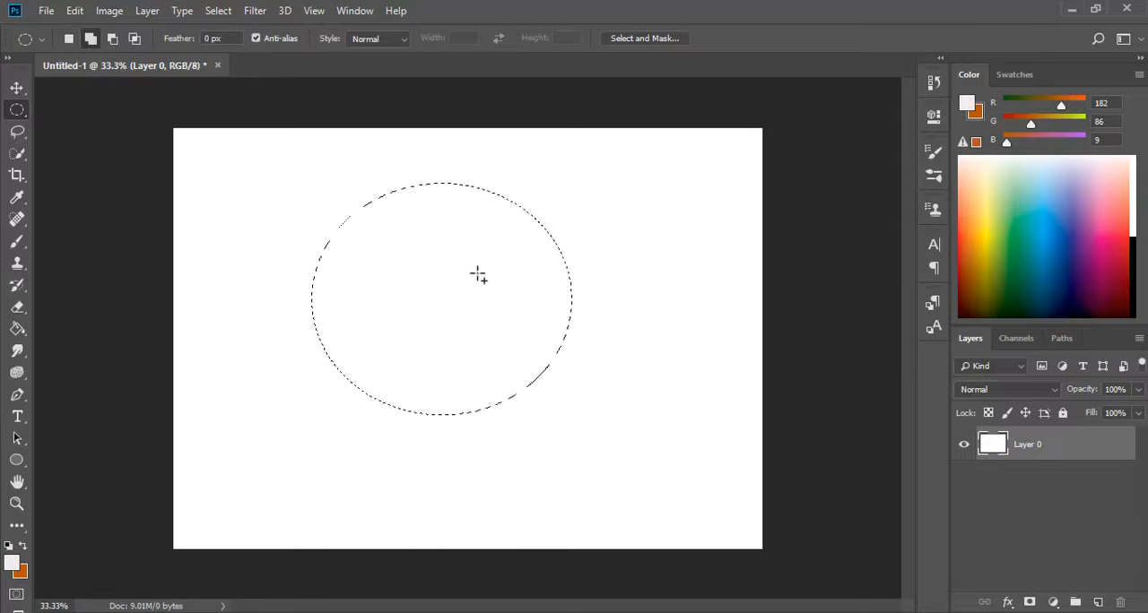
{"action": "left_click_drag", "start_coordinate": [478, 276], "coordinate": [682, 487]}
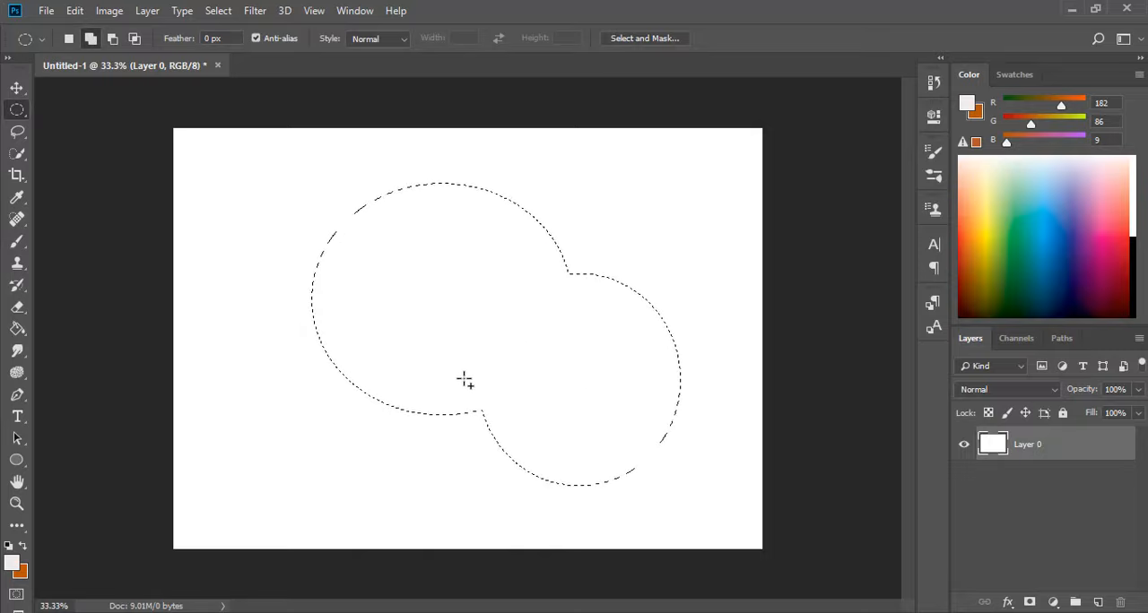
{"action": "left_click_drag", "start_coordinate": [453, 369], "coordinate": [489, 494]}
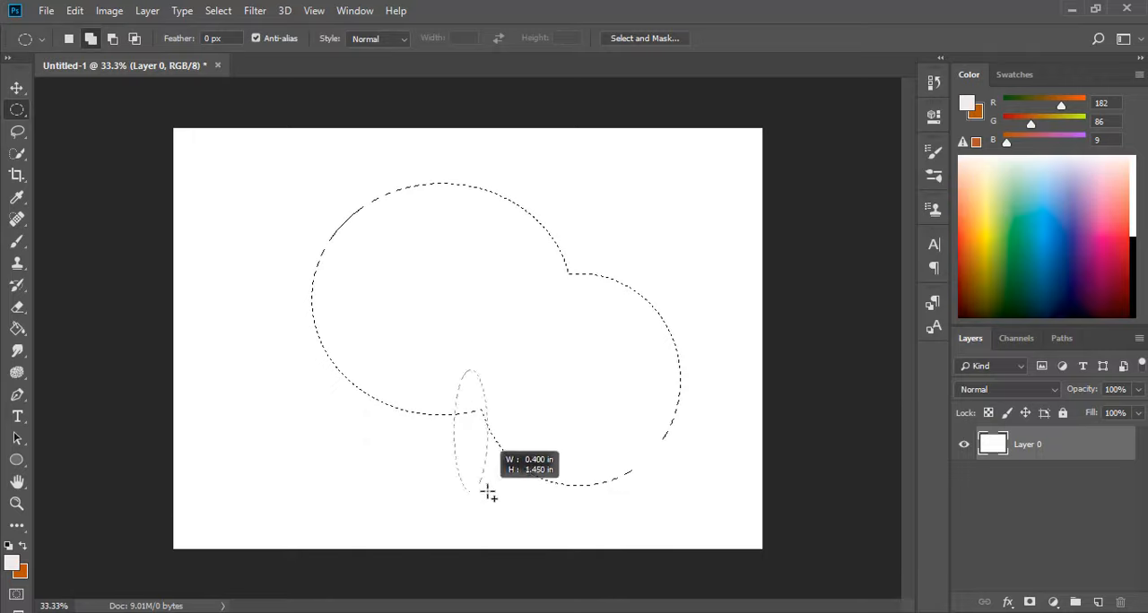
{"action": "left_click_drag", "start_coordinate": [552, 534], "coordinate": [552, 533]}
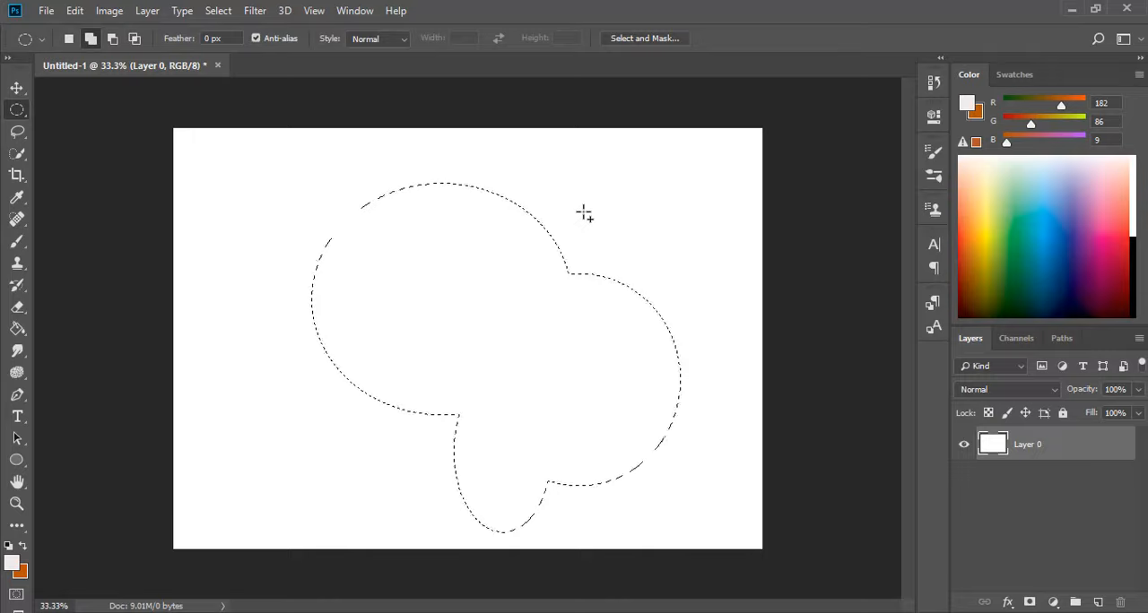
{"action": "left_click_drag", "start_coordinate": [609, 304], "coordinate": [709, 367]}
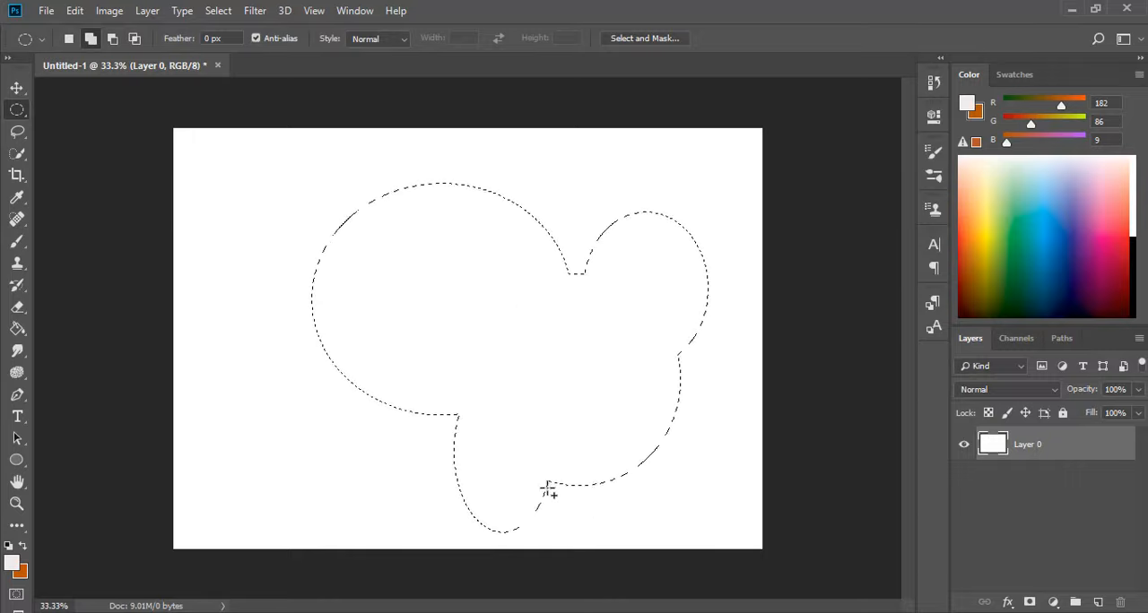
Subtract ellipses from the selection to carve a notch in its lower edge and a concave curve in its left side.
{"action": "left_click", "coordinate": [112, 38]}
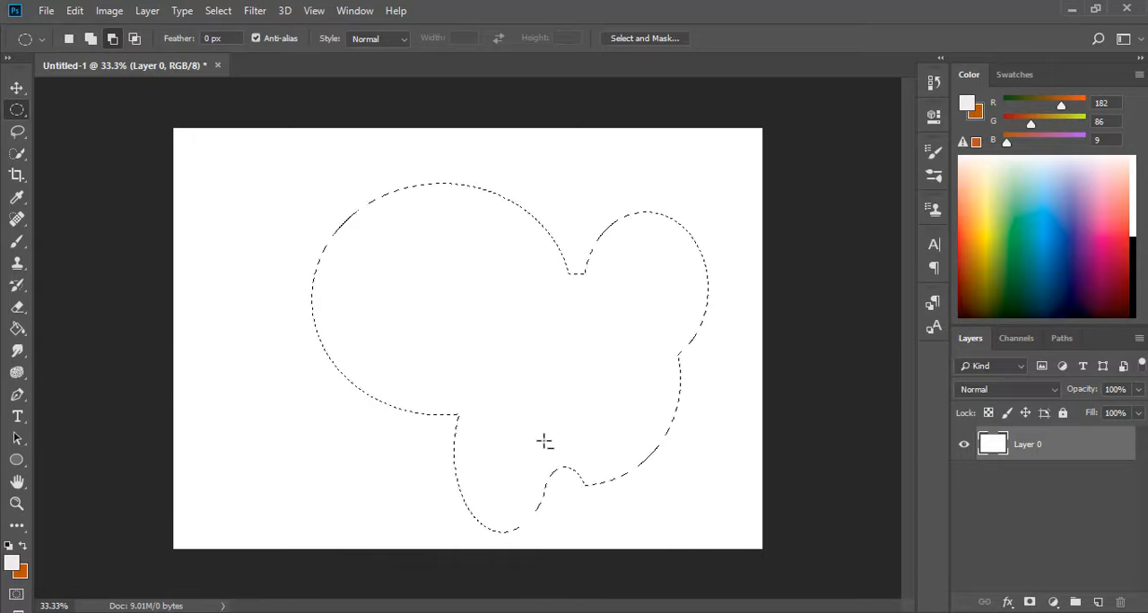
{"action": "left_click_drag", "start_coordinate": [544, 453], "coordinate": [625, 539]}
{"action": "left_click_drag", "start_coordinate": [297, 184], "coordinate": [372, 379]}
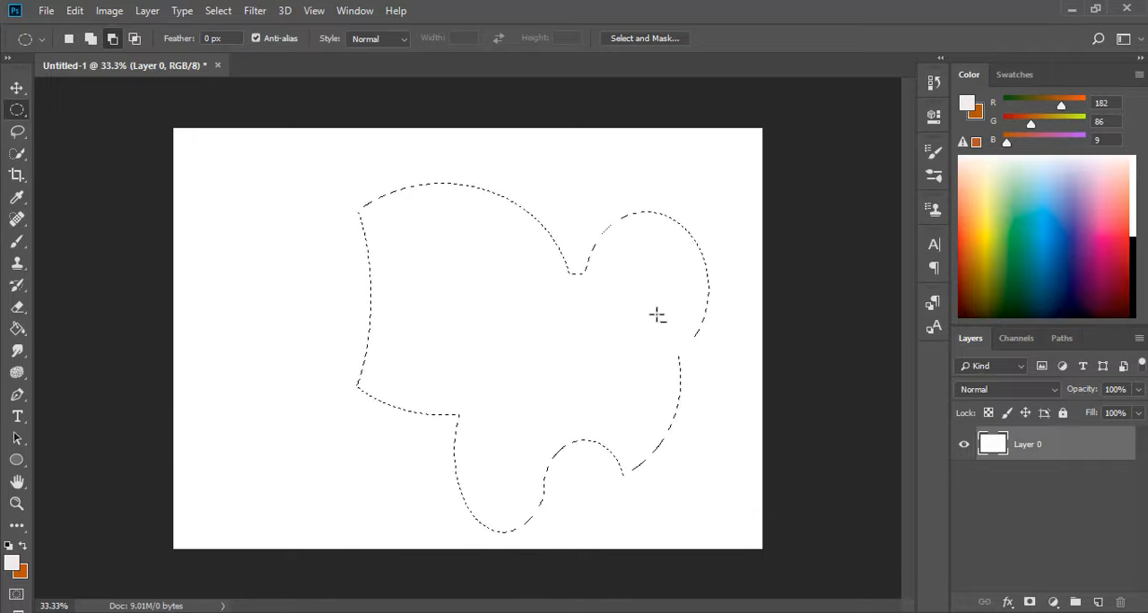
{"action": "right_click", "coordinate": [588, 324]}
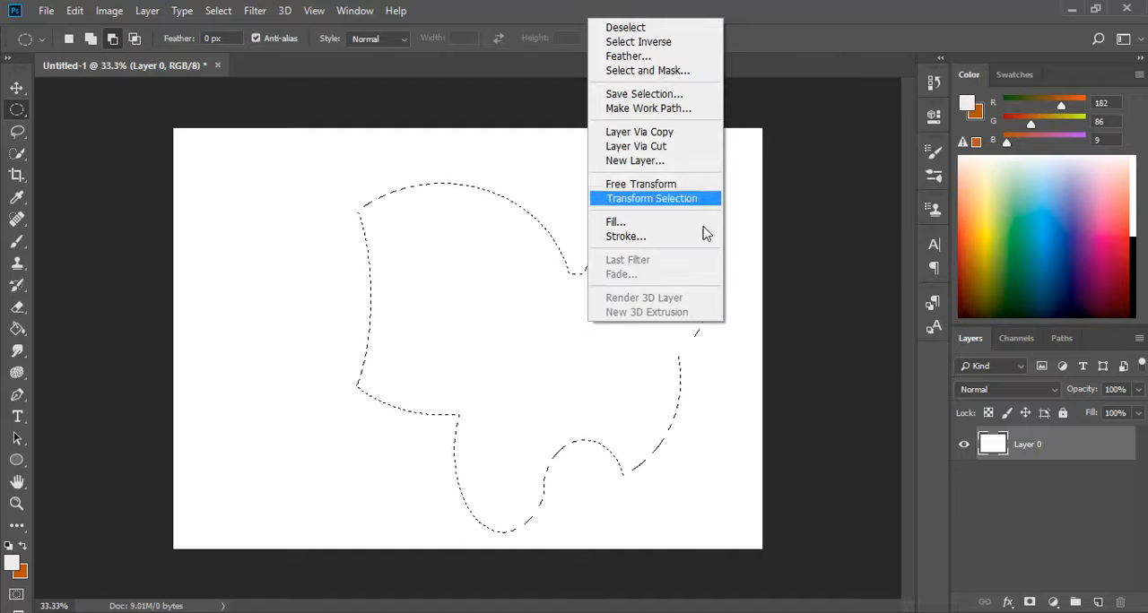
{"action": "left_click", "coordinate": [516, 150]}
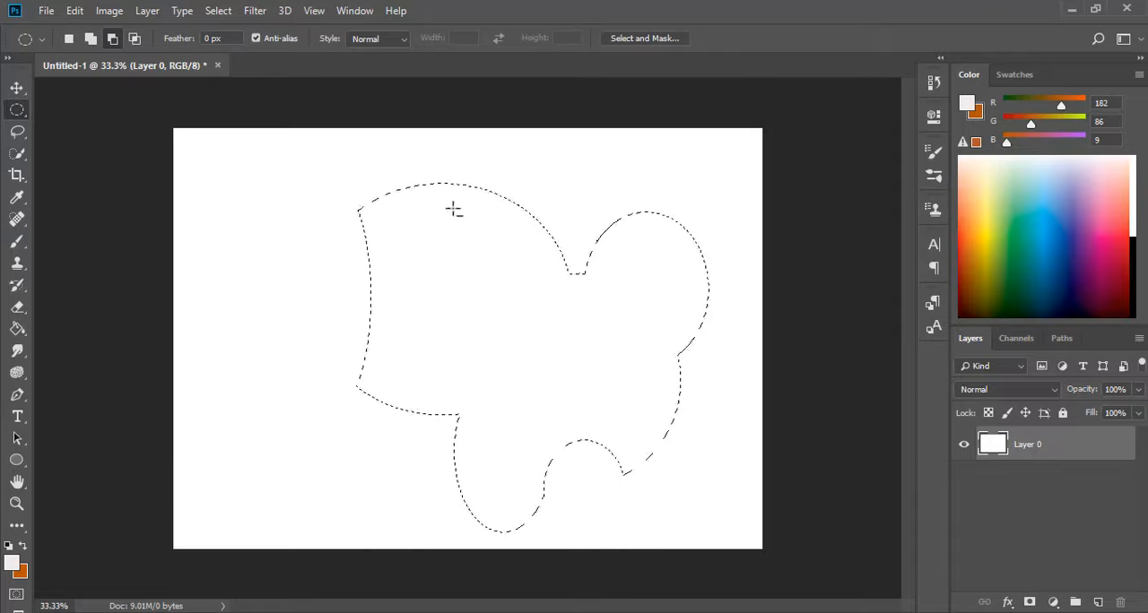
Intersect the selection with an ellipse over its upper-left part, keeping the Normal style, and deselect the result.
{"action": "left_click", "coordinate": [134, 38]}
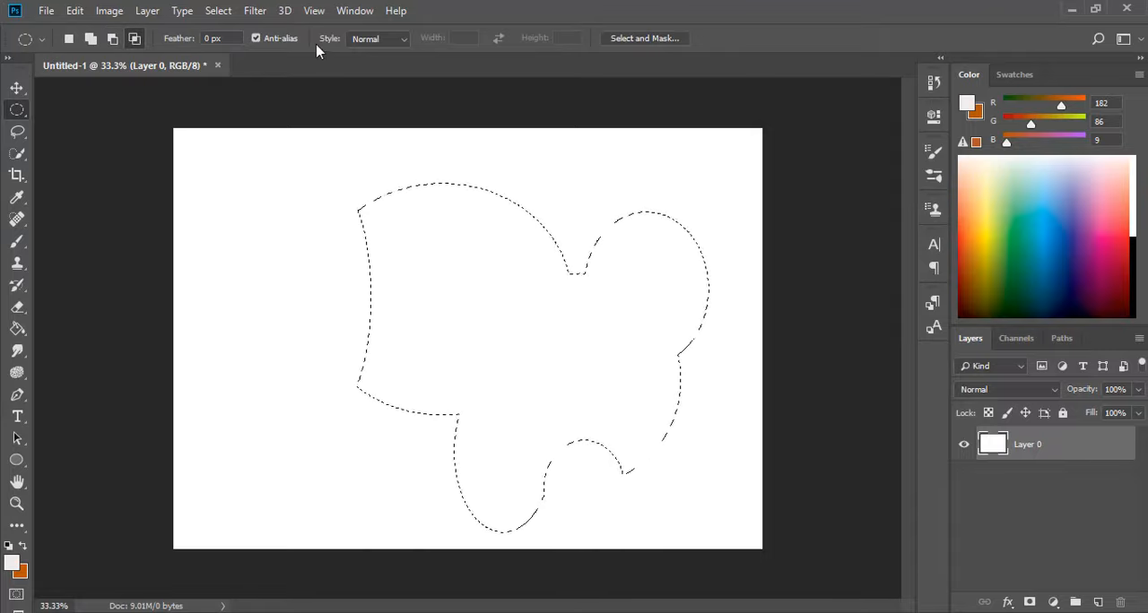
{"action": "left_click", "coordinate": [404, 42]}
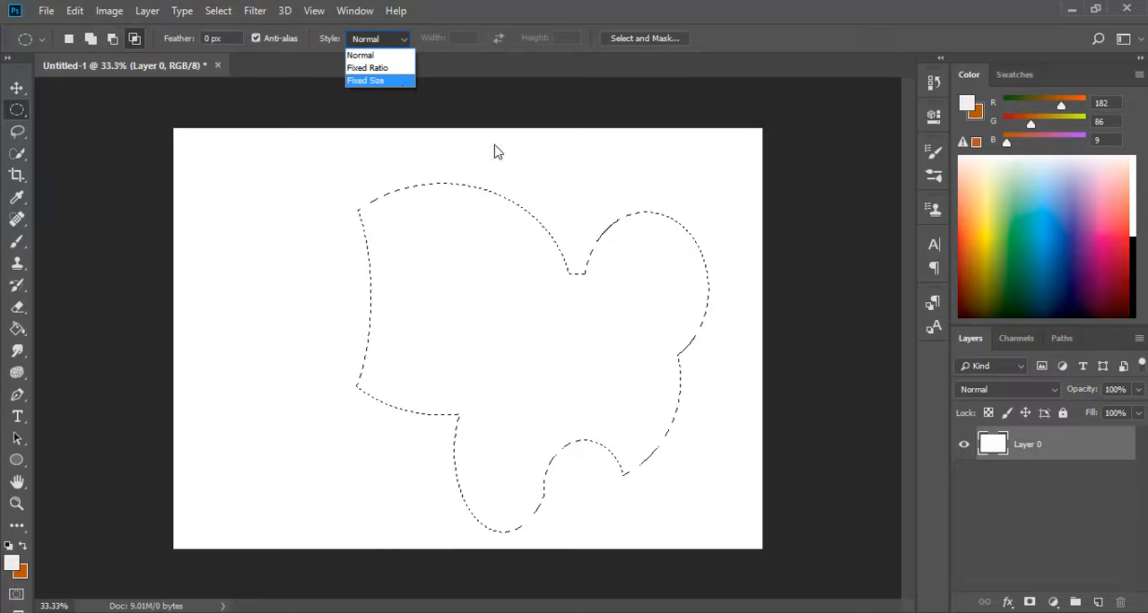
{"action": "left_click", "coordinate": [403, 52]}
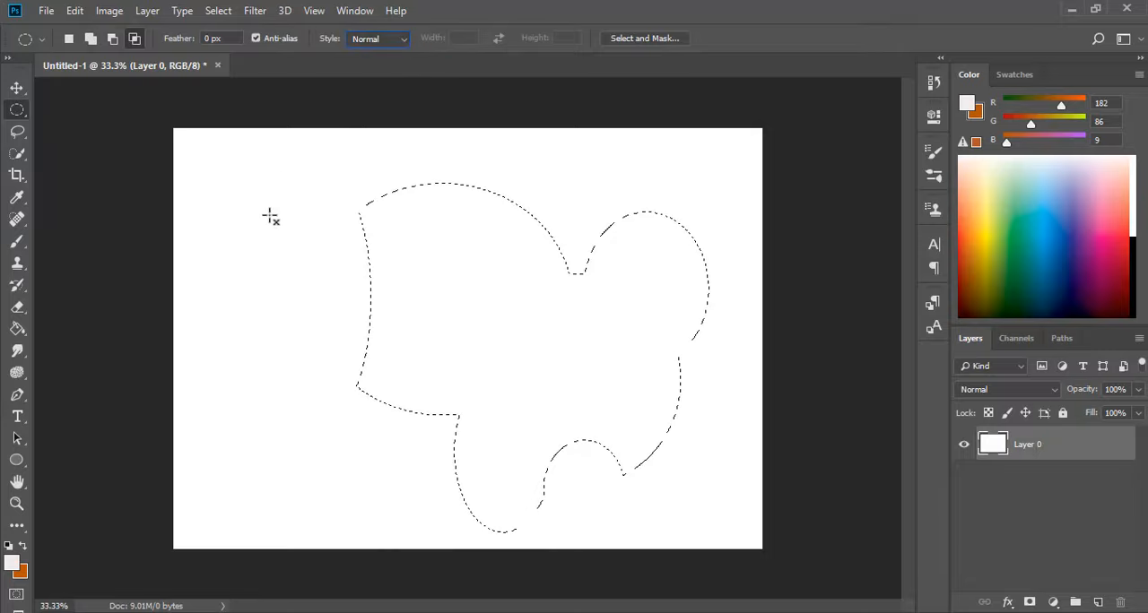
{"action": "mouse_move", "coordinate": [290, 170]}
{"action": "left_mouse_down"}
{"action": "mouse_move", "coordinate": [382, 231]}
{"action": "mouse_move", "coordinate": [428, 299]}
{"action": "mouse_move", "coordinate": [432, 342]}
{"action": "left_mouse_up"}
{"action": "mouse_move", "coordinate": [432, 342]}
{"action": "left_mouse_down"}
{"action": "mouse_move", "coordinate": [397, 208]}
{"action": "mouse_move", "coordinate": [275, 175]}
{"action": "left_mouse_up"}
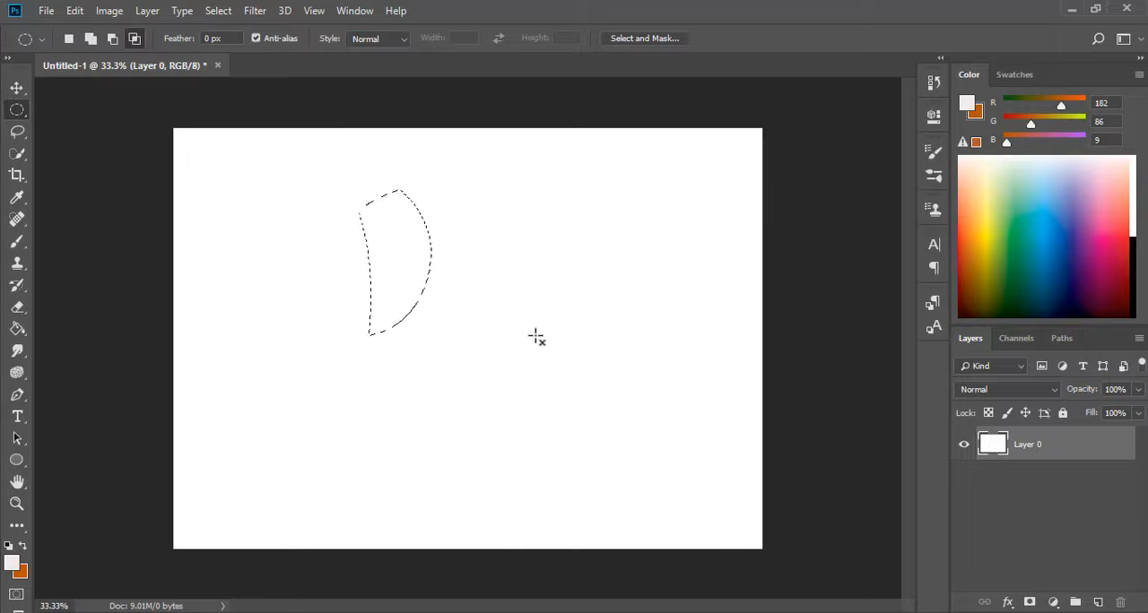
{"action": "key", "text": "ctrl+d"}
Select a single horizontal pixel row across the middle of the canvas with the Single Row Marquee tool.
{"action": "left_click", "coordinate": [26, 116]}
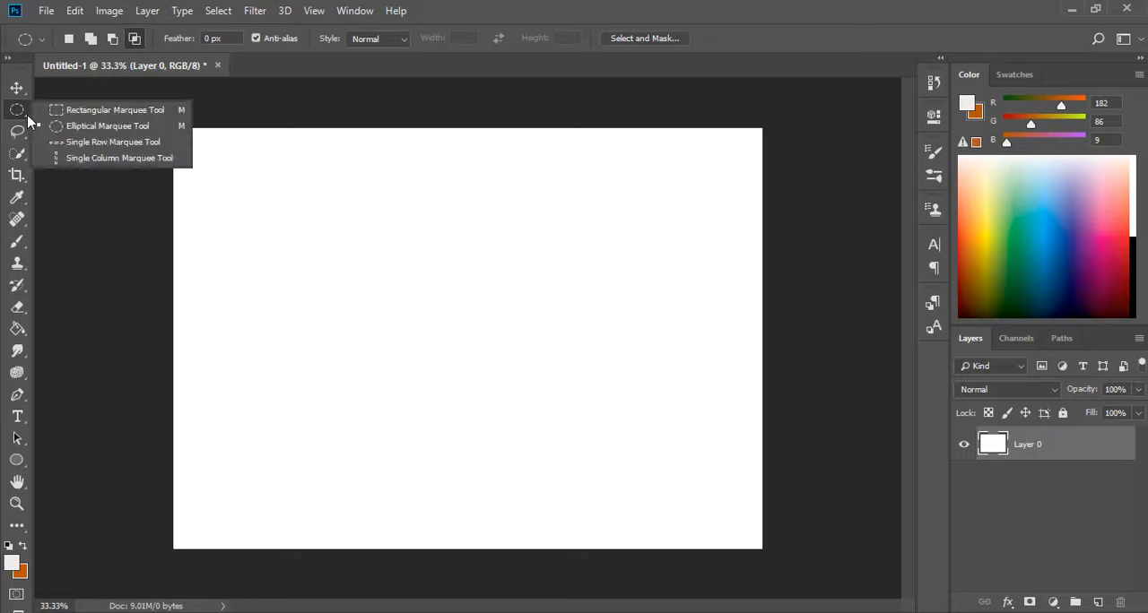
{"action": "left_click", "coordinate": [169, 144]}
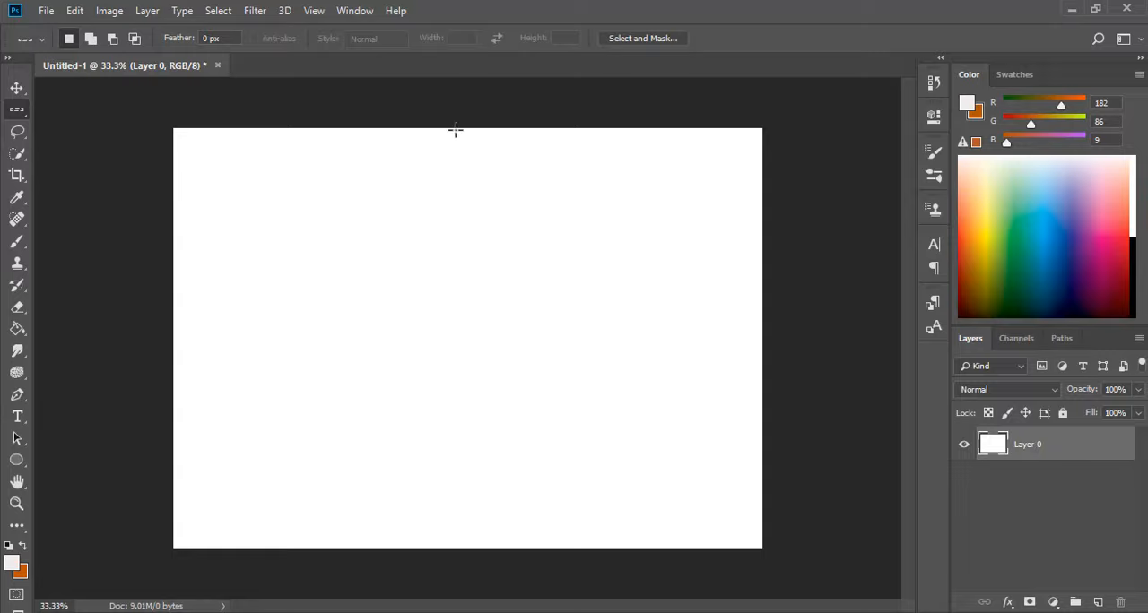
{"action": "left_click_drag", "start_coordinate": [455, 131], "coordinate": [473, 325]}
{"action": "left_click_drag", "start_coordinate": [415, 126], "coordinate": [492, 333]}
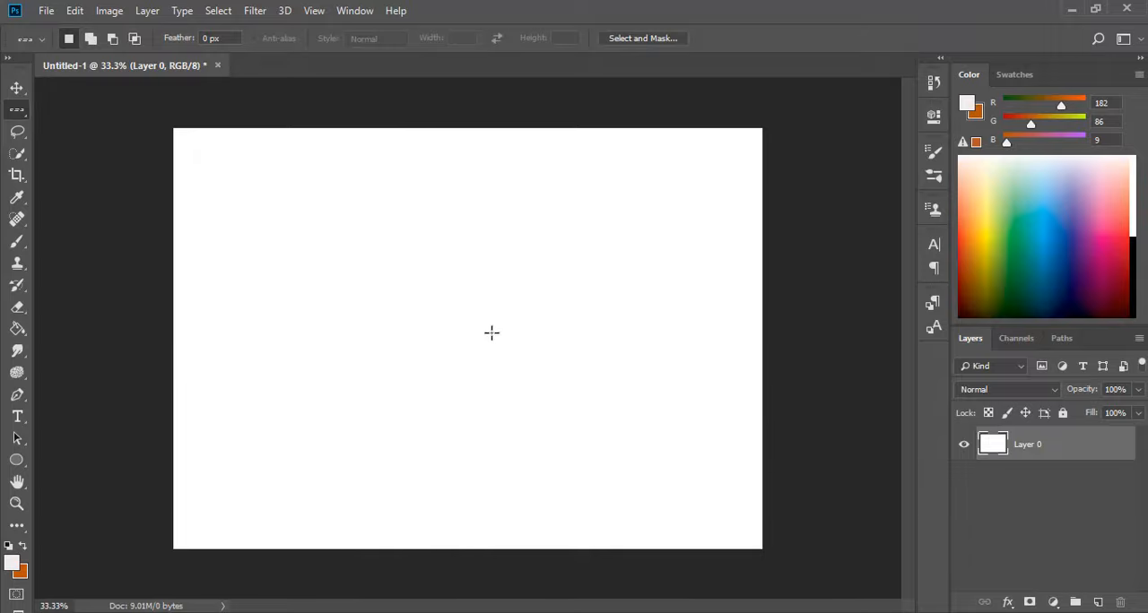
Use add-to-selection mode to place row selections across the canvas, one near the middle and one in the lower part.
{"action": "left_click", "coordinate": [91, 38]}
{"action": "left_click_drag", "start_coordinate": [174, 241], "coordinate": [269, 313]}
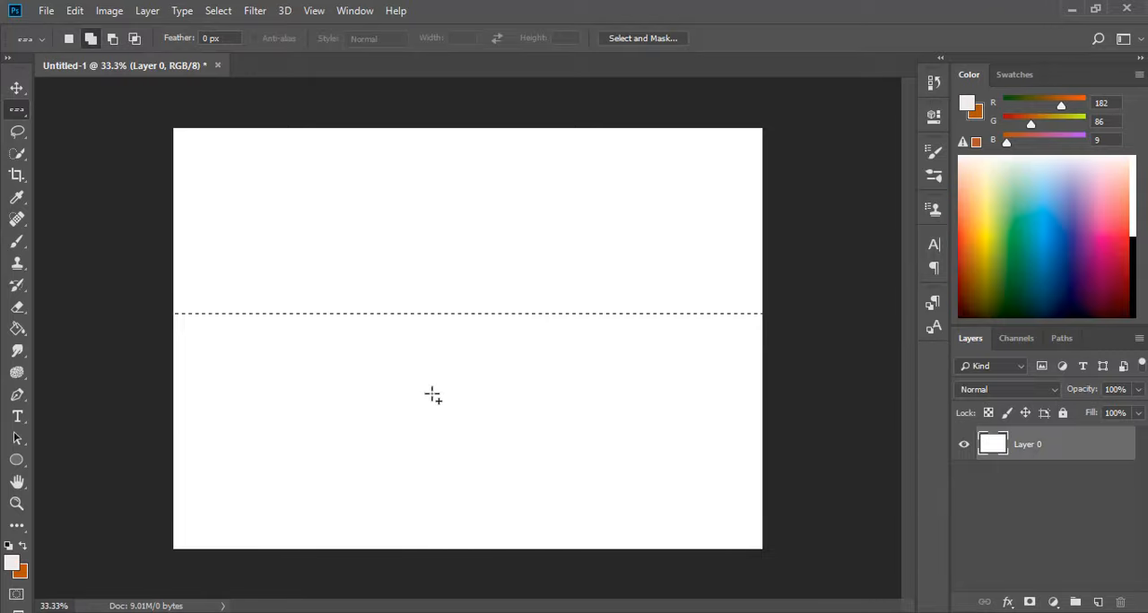
{"action": "left_click_drag", "start_coordinate": [176, 363], "coordinate": [257, 421]}
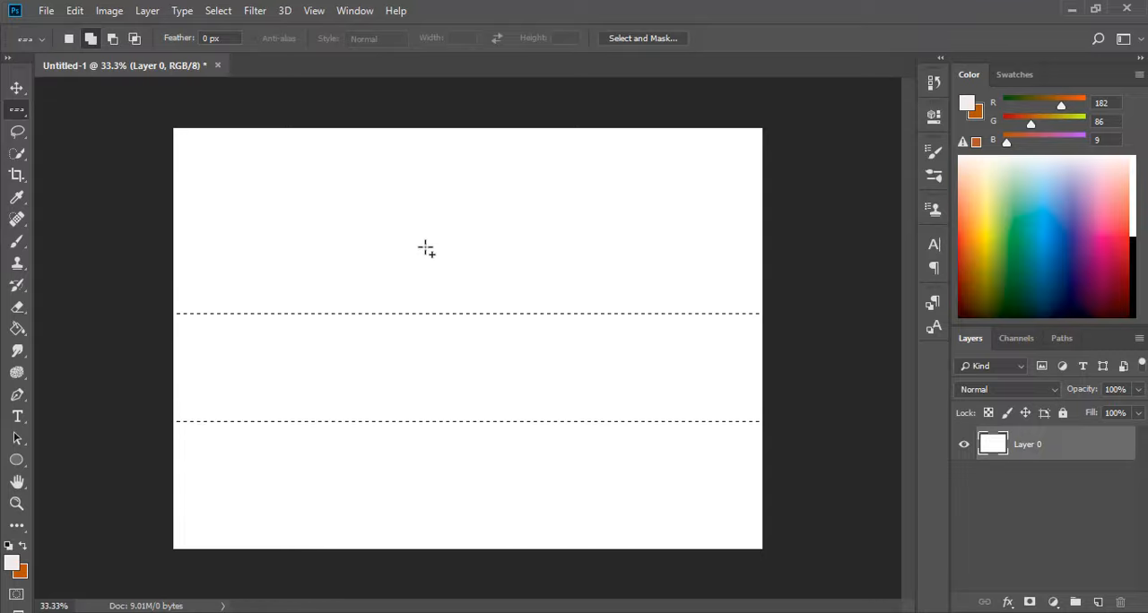
Try to subtract a row between the two selected rows, and intersect the selection with a row higher on the canvas.
{"action": "left_click", "coordinate": [113, 39]}
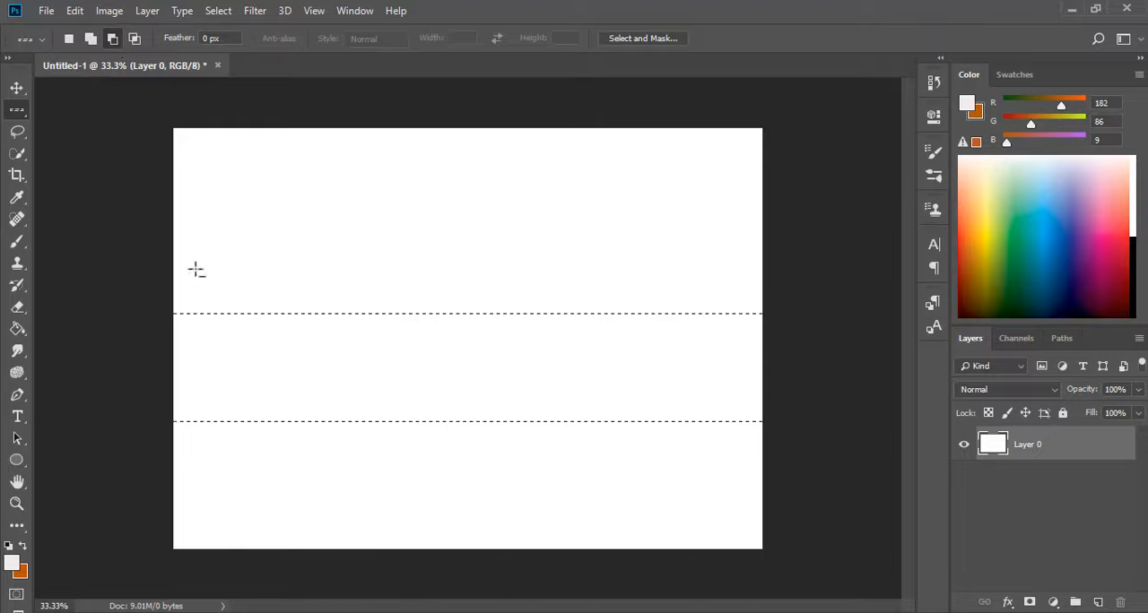
{"action": "left_click_drag", "start_coordinate": [174, 238], "coordinate": [202, 380]}
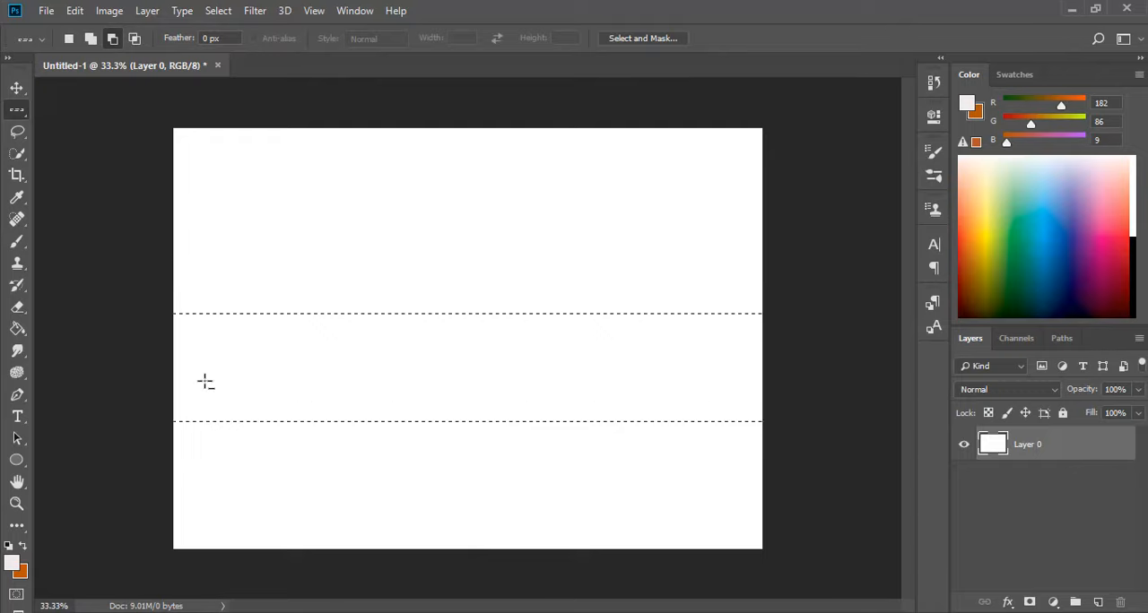
{"action": "left_click", "coordinate": [135, 38]}
{"action": "left_click_drag", "start_coordinate": [177, 228], "coordinate": [188, 225]}
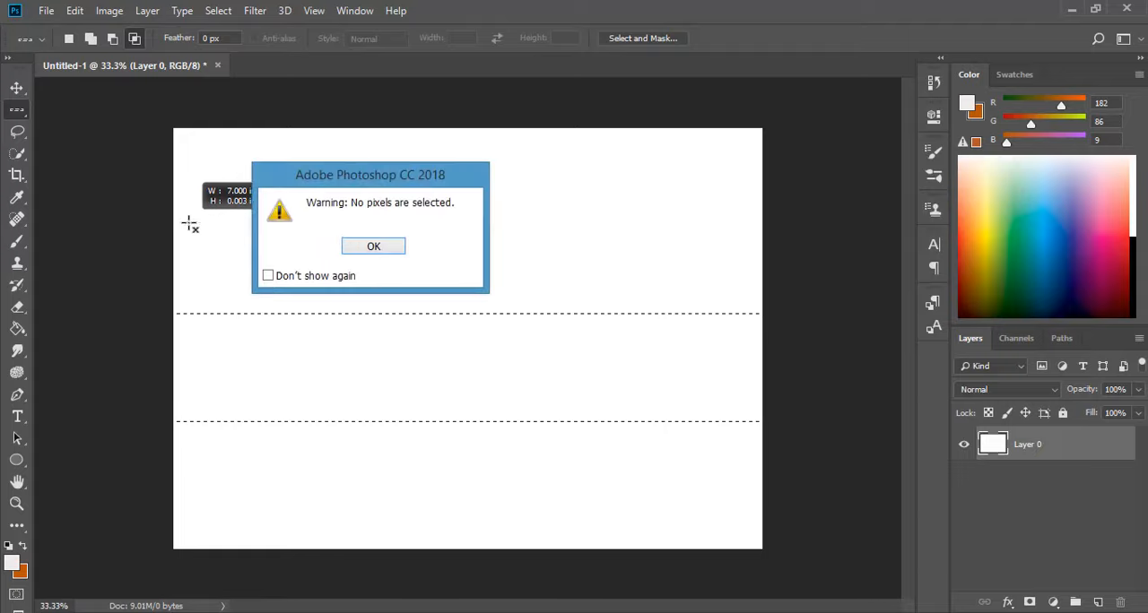
{"action": "left_click", "coordinate": [392, 257]}
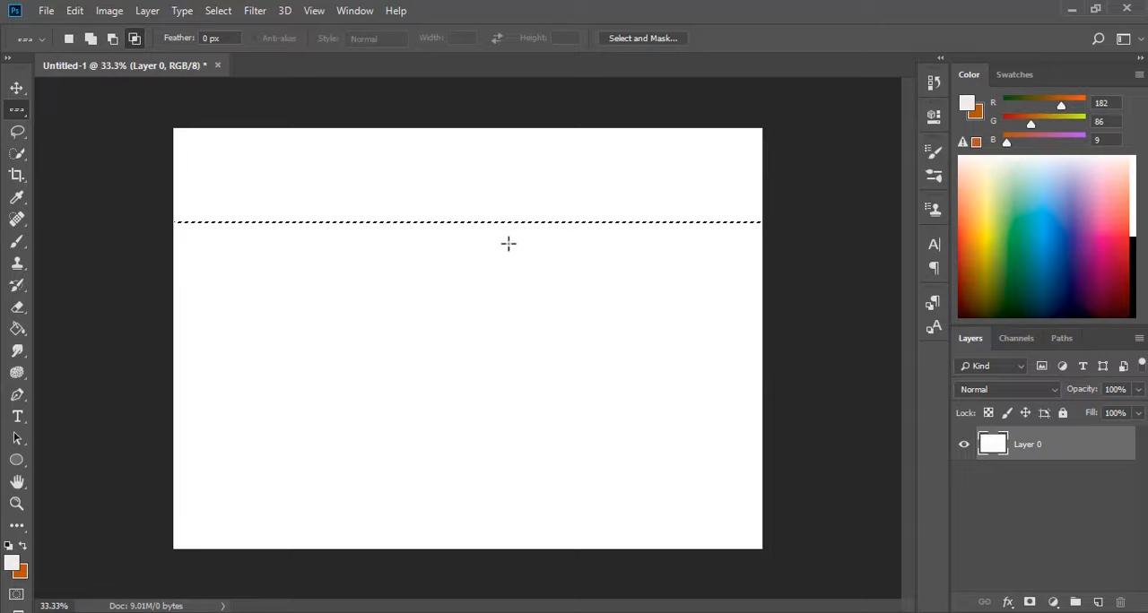
Add row selections across the middle and near the lower edge of the canvas to the existing upper row.
{"action": "left_click", "coordinate": [92, 39]}
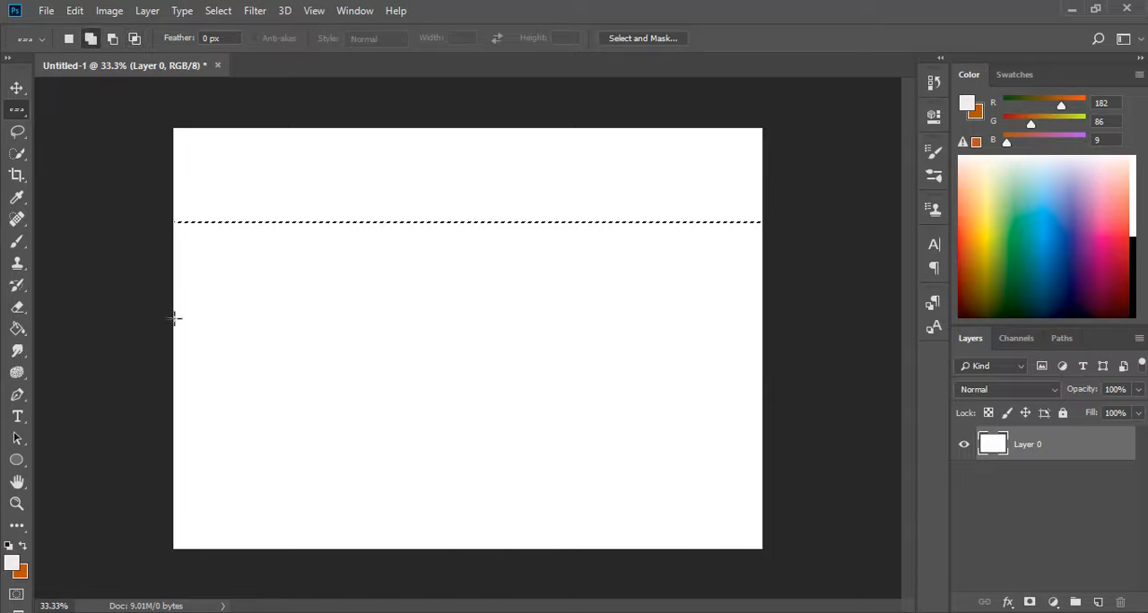
{"action": "left_click_drag", "start_coordinate": [174, 318], "coordinate": [257, 498]}
Select a single vertical pixel column right of the canvas's upper middle with the Single Column Marquee tool.
{"action": "right_click", "coordinate": [28, 115]}
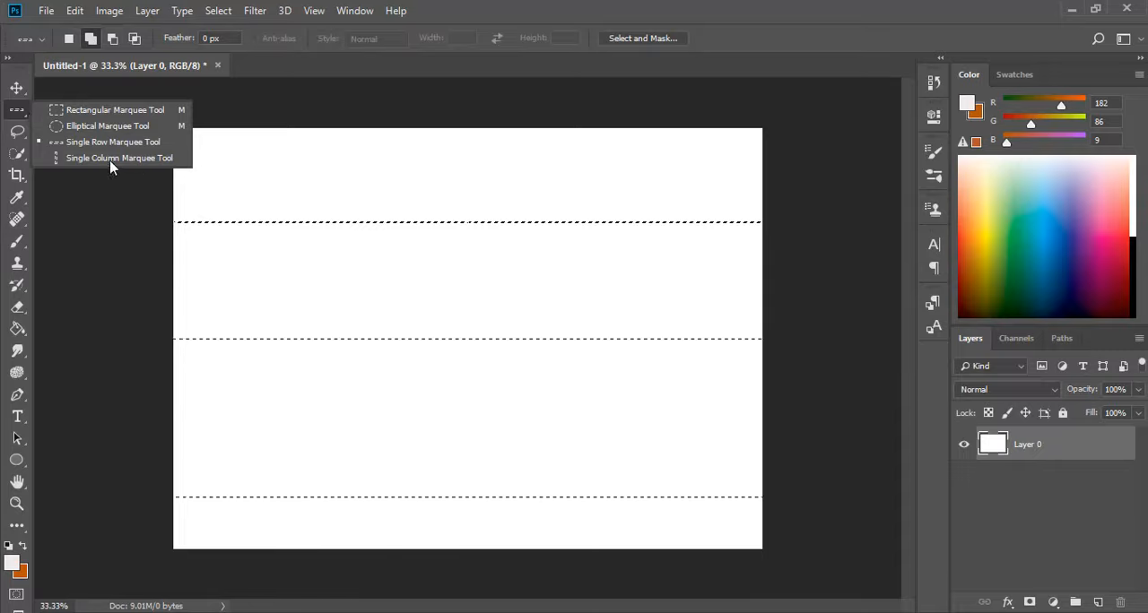
{"action": "left_click", "coordinate": [145, 159]}
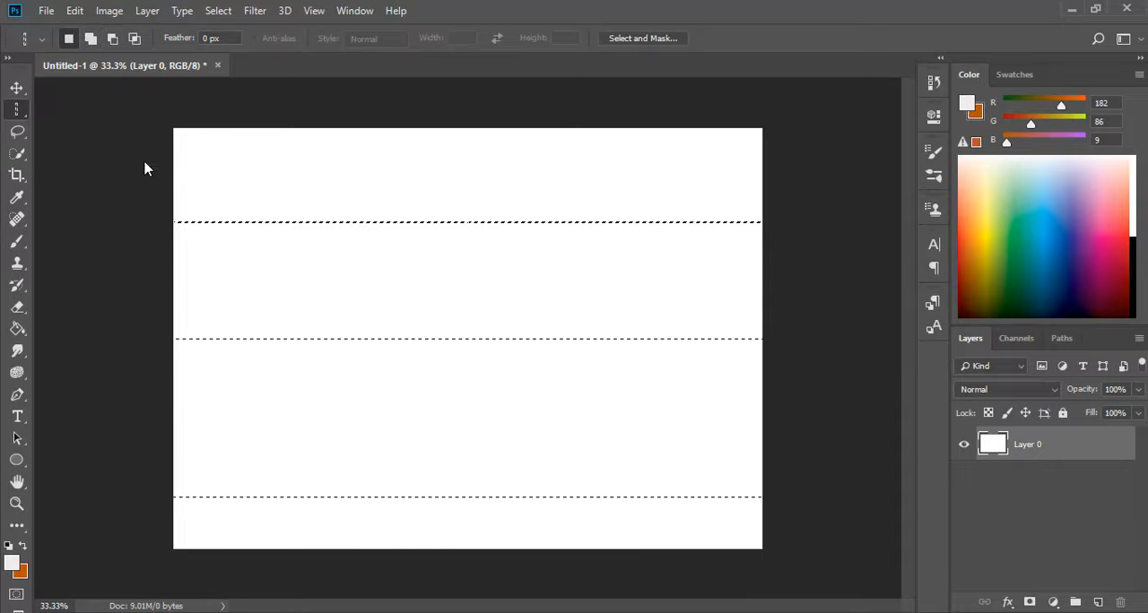
{"action": "left_click_drag", "start_coordinate": [432, 125], "coordinate": [482, 139]}
Use add-to-selection mode to place further single-column selections on both sides of the first column.
{"action": "left_click", "coordinate": [89, 38]}
{"action": "left_click_drag", "start_coordinate": [386, 129], "coordinate": [397, 146]}
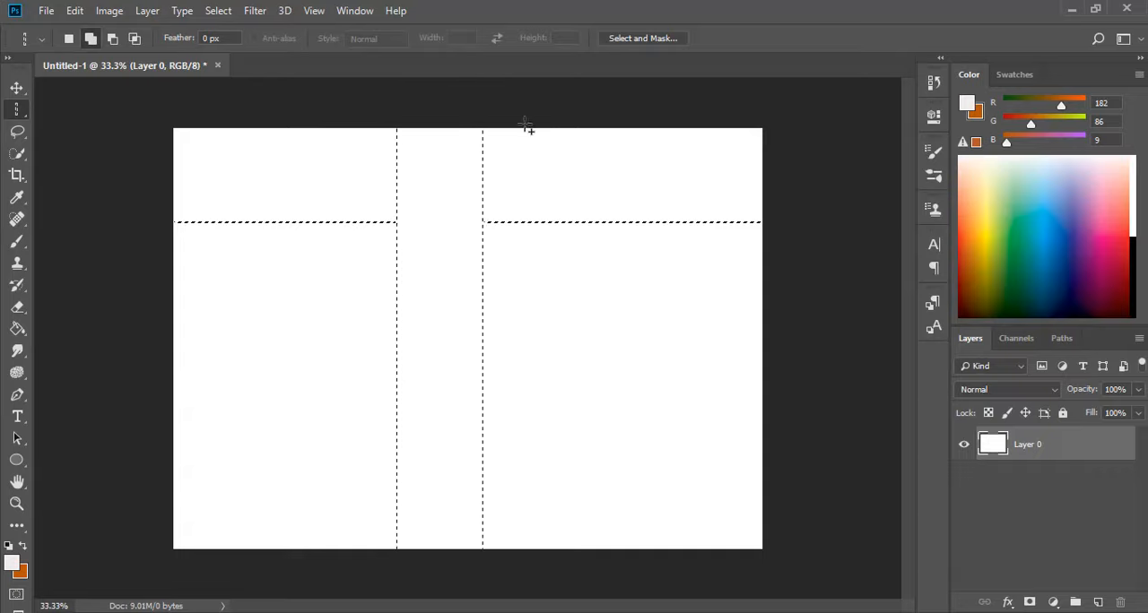
{"action": "left_click_drag", "start_coordinate": [530, 124], "coordinate": [586, 188]}
{"action": "left_click_drag", "start_coordinate": [651, 133], "coordinate": [694, 198]}
{"action": "left_click_drag", "start_coordinate": [264, 131], "coordinate": [269, 158]}
{"action": "left_click_drag", "start_coordinate": [336, 130], "coordinate": [342, 157]}
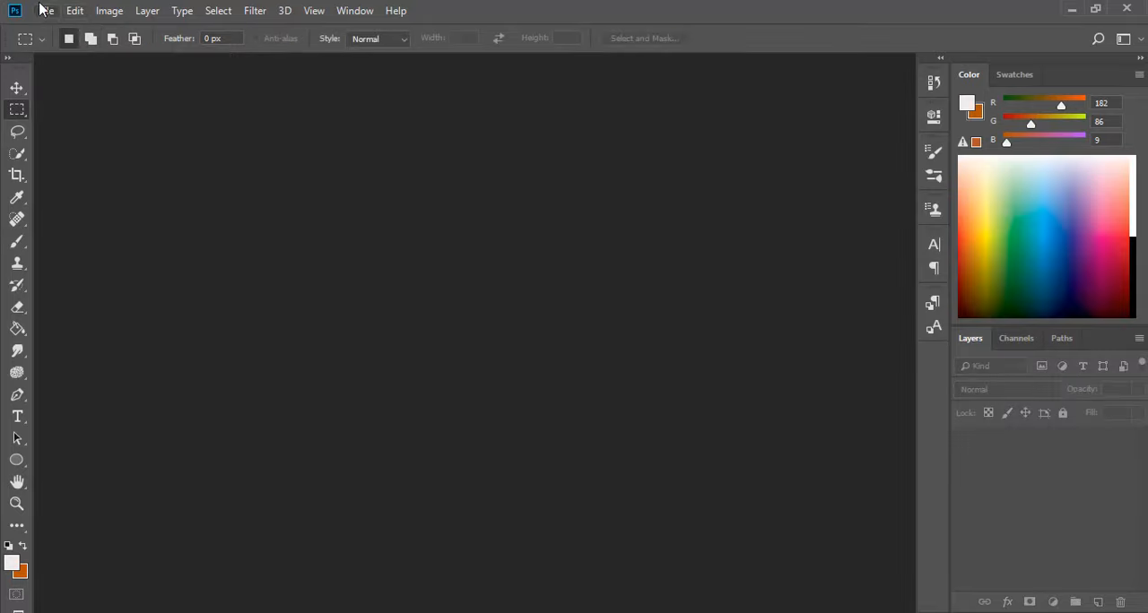
Create a 7 x 5 inch, 300 ppi document with a white background and draw a rectangular selection in its upper-left area.
{"action": "left_click", "coordinate": [50, 11]}
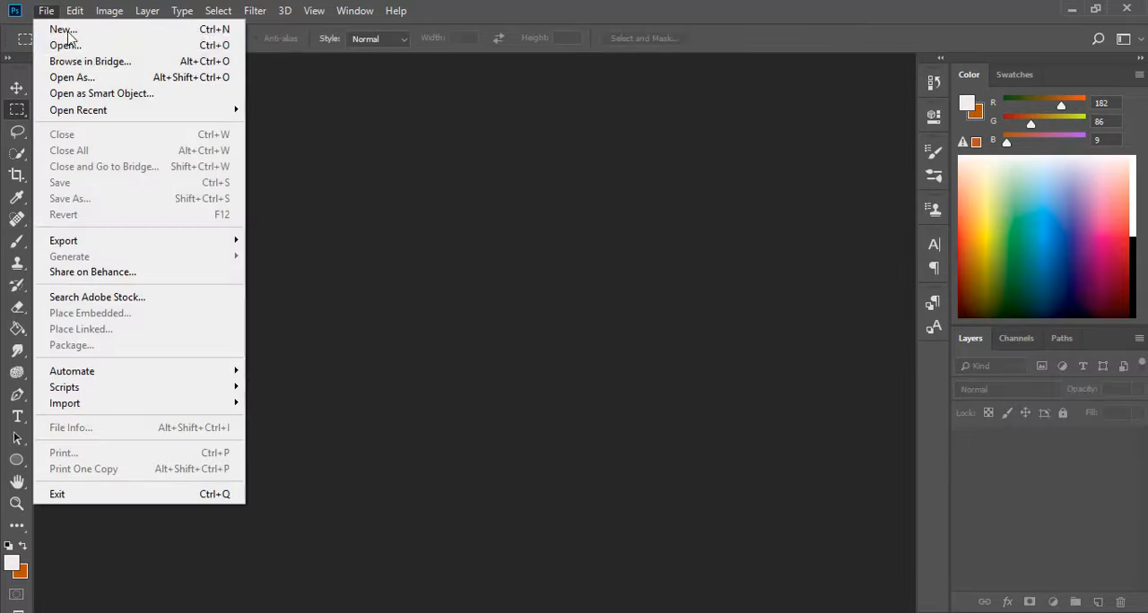
{"action": "left_click", "coordinate": [75, 32]}
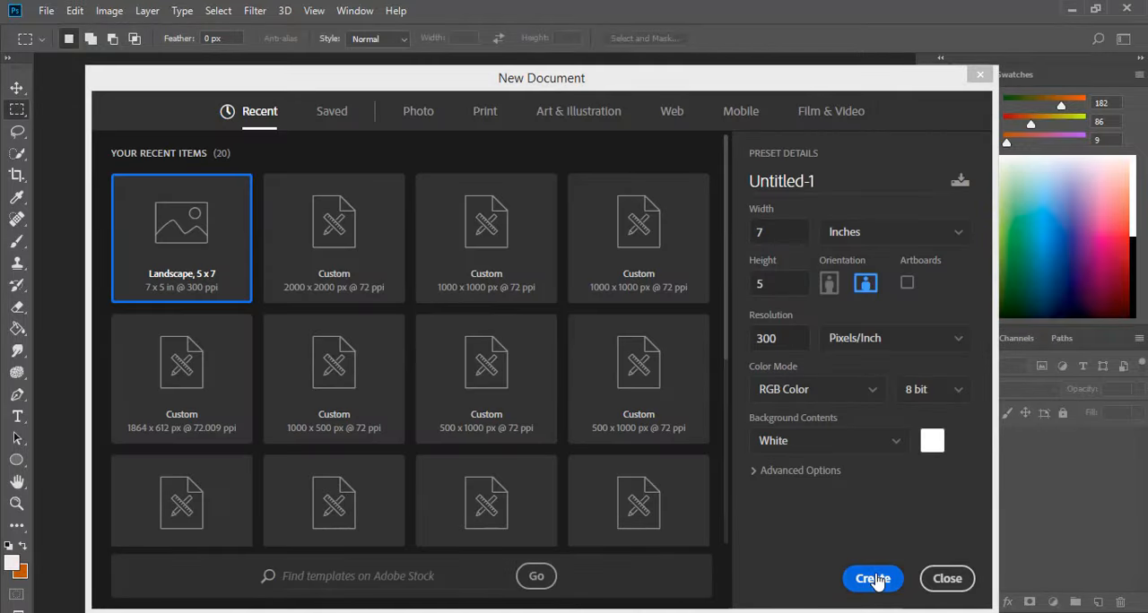
{"action": "left_click", "coordinate": [872, 579]}
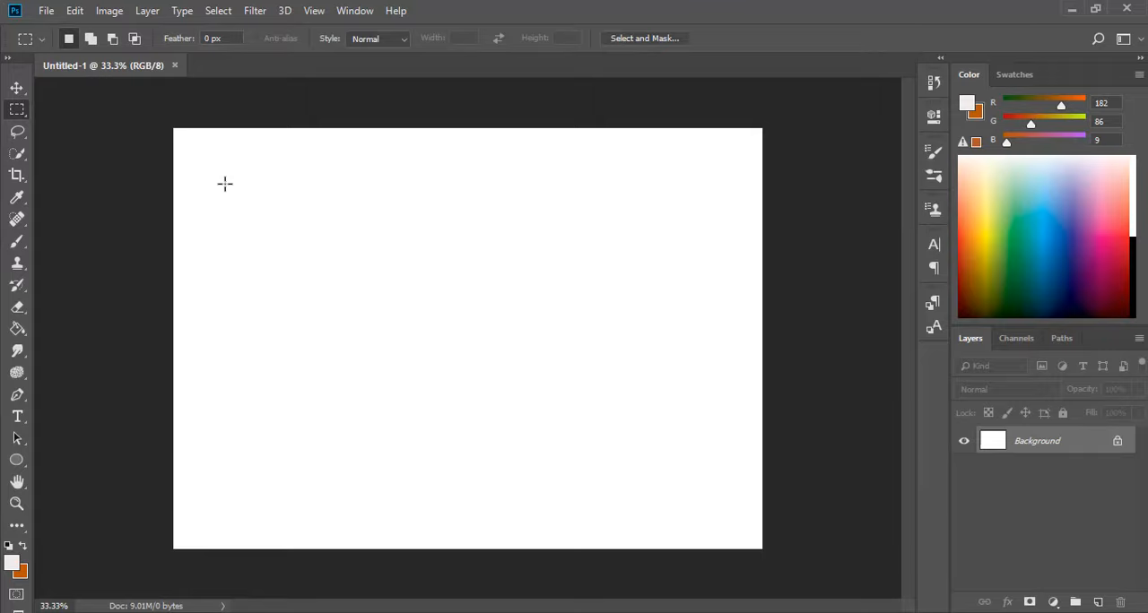
{"action": "left_click_drag", "start_coordinate": [220, 184], "coordinate": [476, 318]}
{"action": "right_click", "coordinate": [410, 242]}
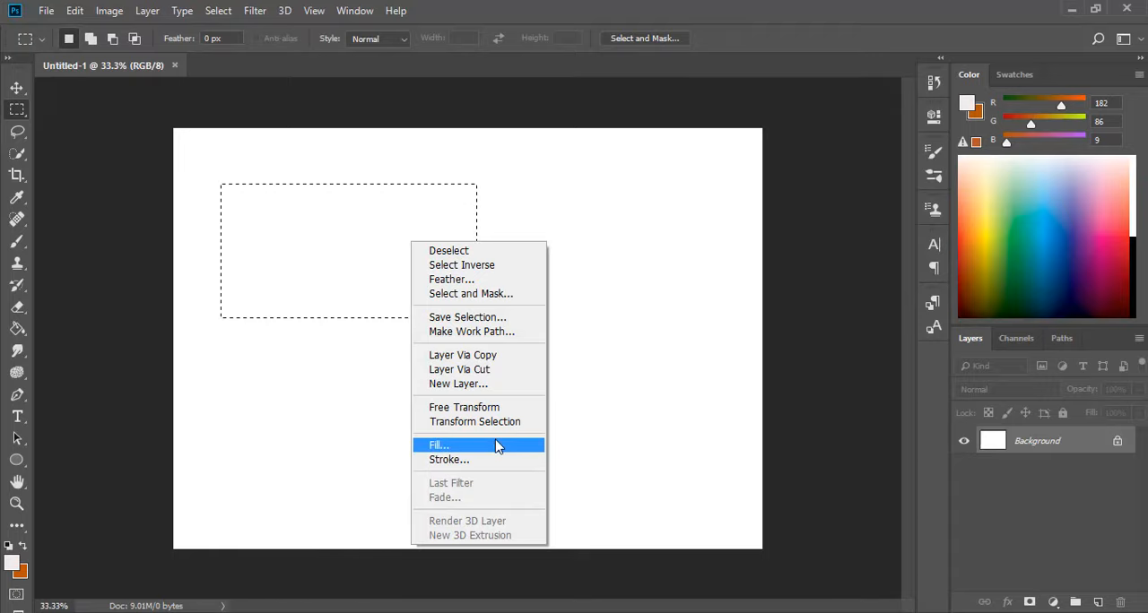
{"action": "left_click", "coordinate": [468, 445]}
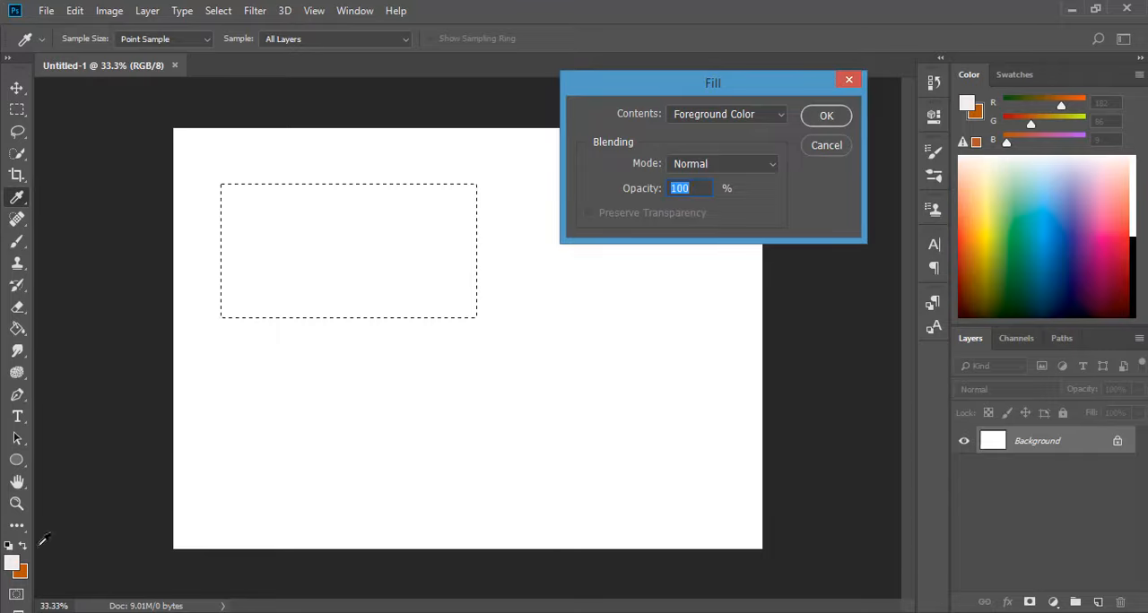
{"action": "left_click", "coordinate": [19, 570]}
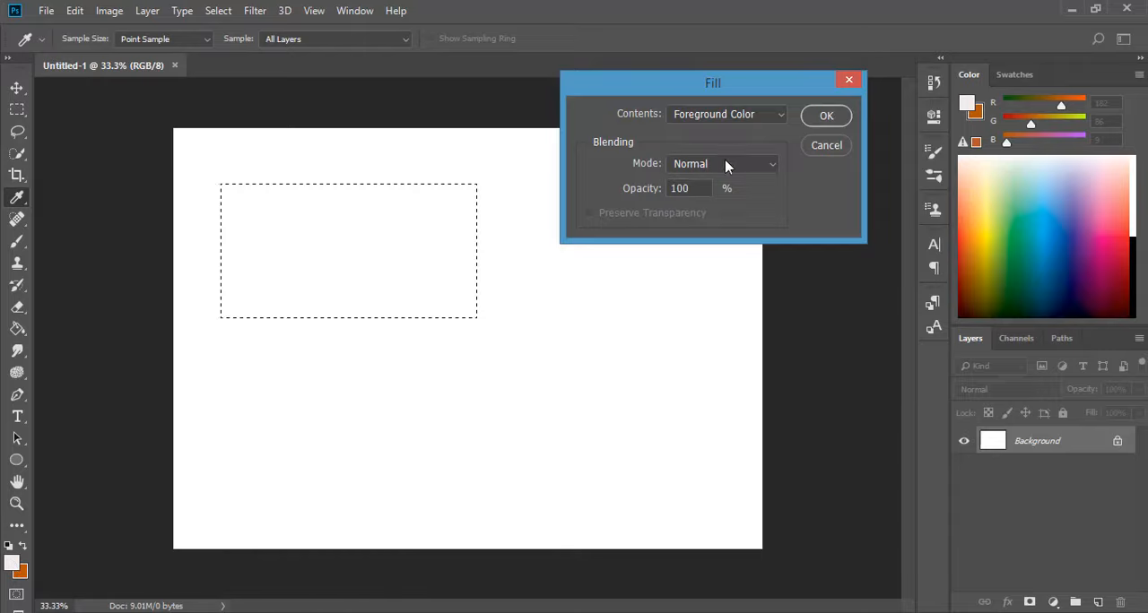
{"action": "left_click", "coordinate": [834, 146]}
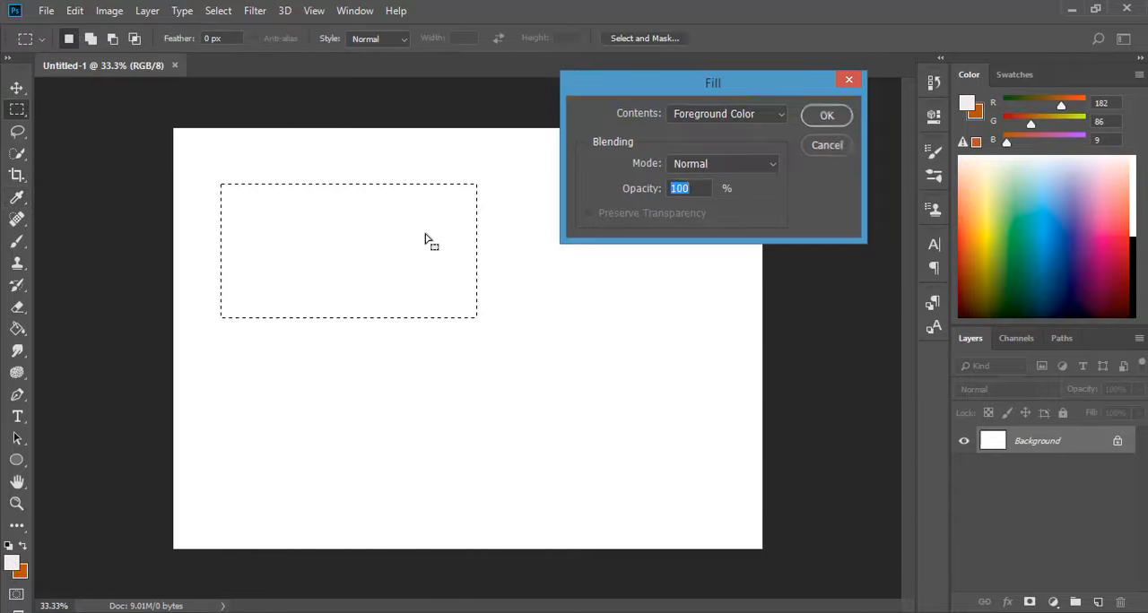
Set the foreground colour to red (df2e4b) and return to the Rectangular Marquee tool.
{"action": "left_click", "coordinate": [11, 563]}
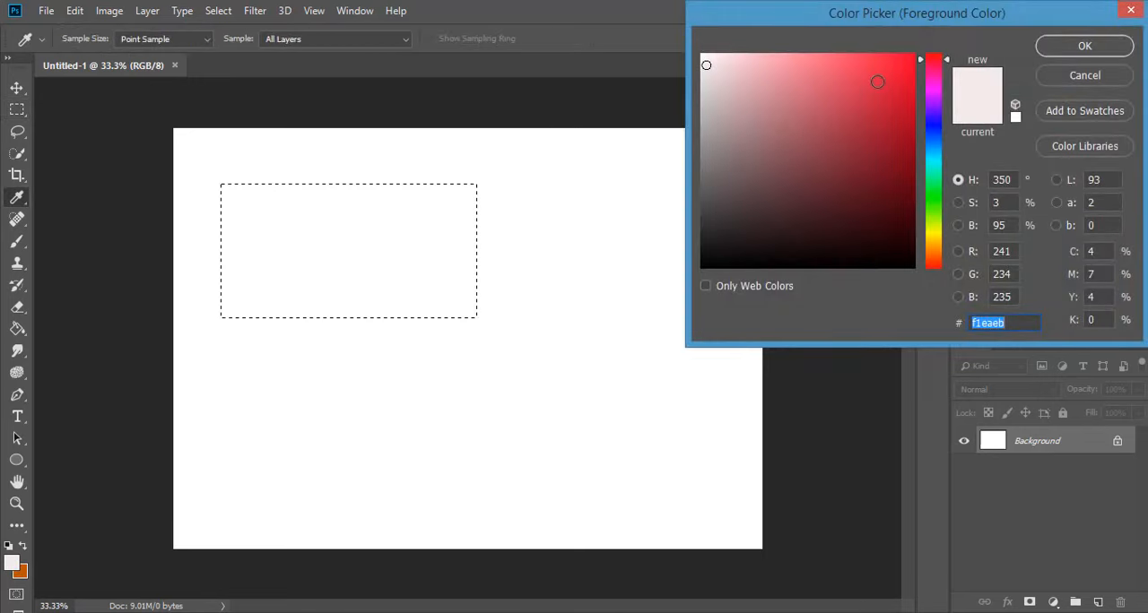
{"action": "left_click", "coordinate": [881, 78]}
{"action": "left_click", "coordinate": [795, 94]}
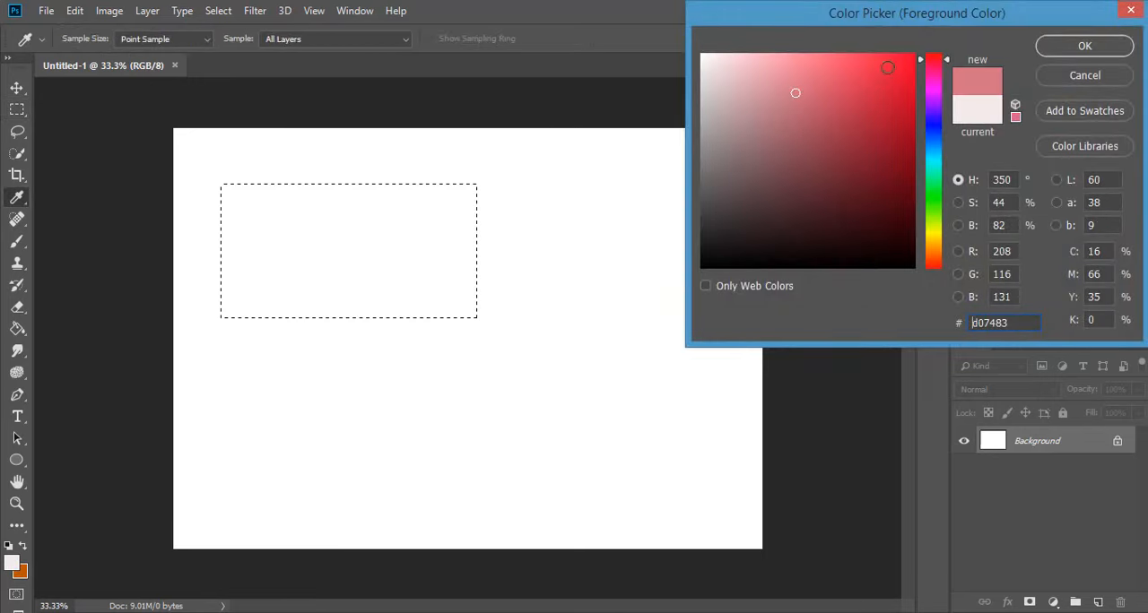
{"action": "left_click", "coordinate": [869, 80]}
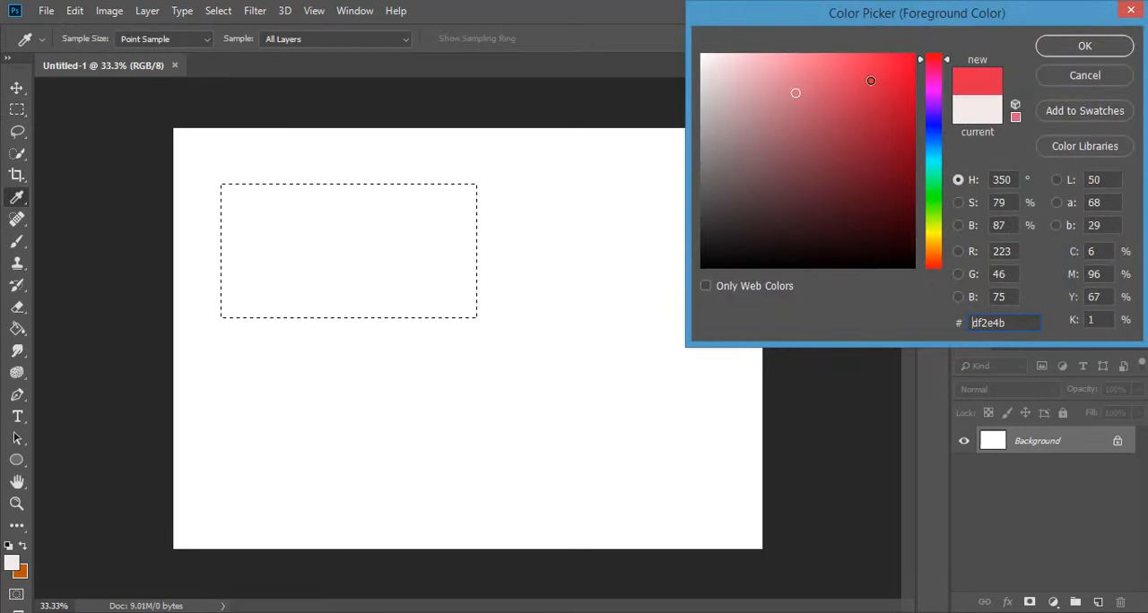
{"action": "left_click", "coordinate": [1102, 46]}
{"action": "key", "text": "m"}
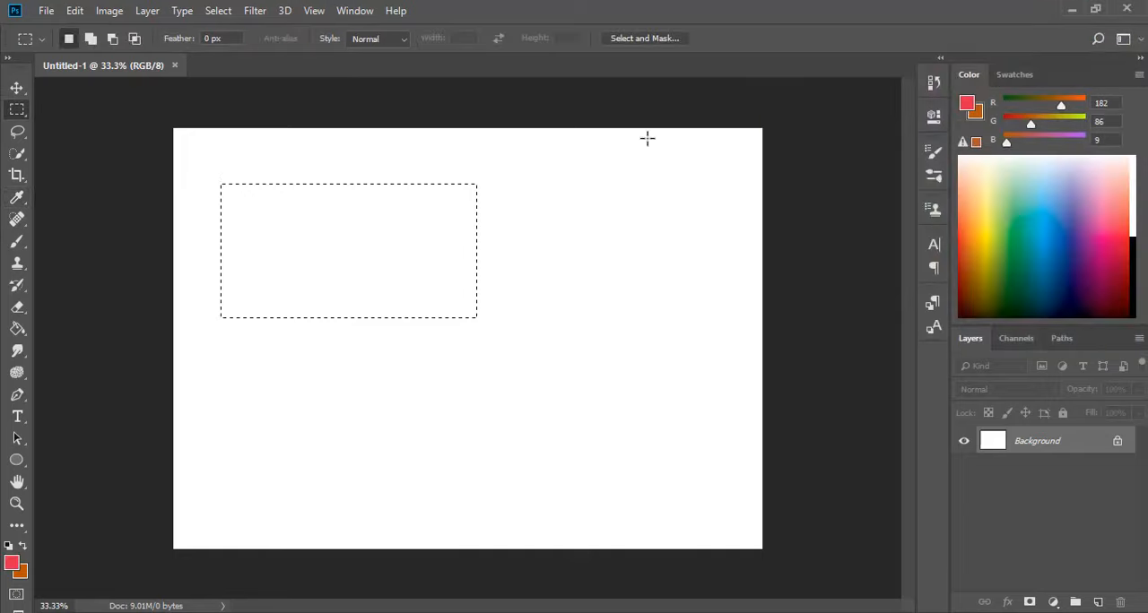
Fill the rectangular selection with the foreground colour in Normal mode at 100% opacity.
{"action": "right_click", "coordinate": [362, 291]}
{"action": "left_click", "coordinate": [435, 500]}
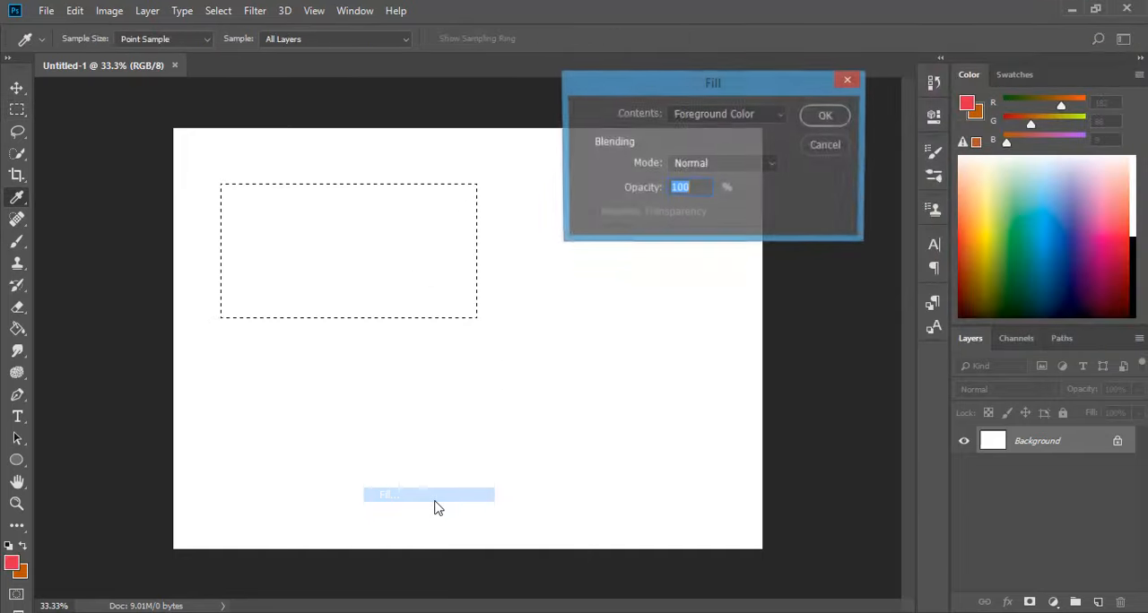
{"action": "left_click", "coordinate": [778, 117]}
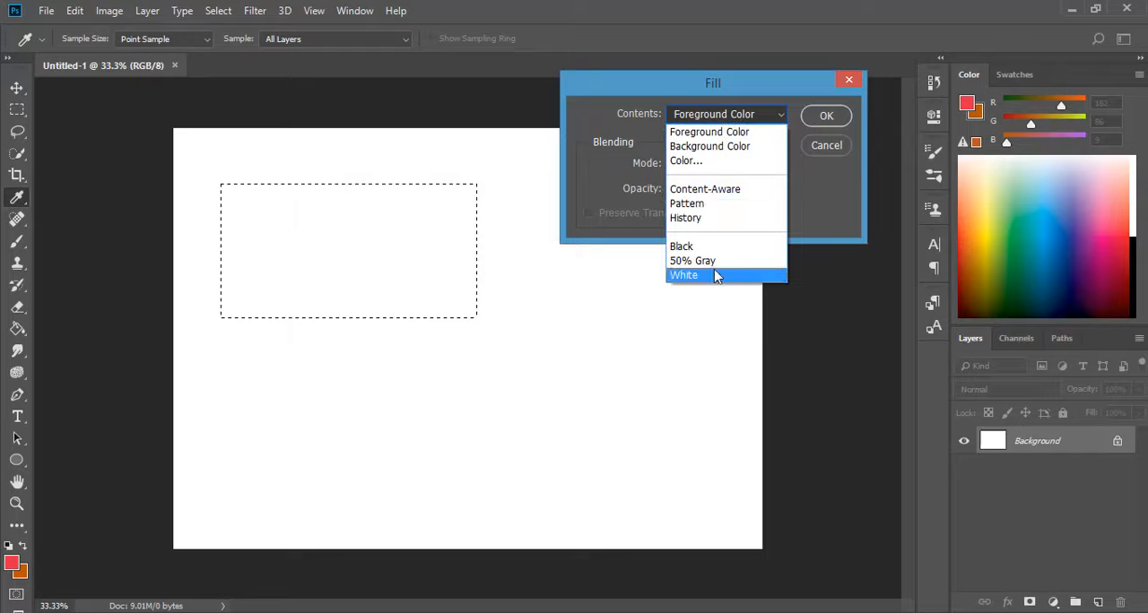
{"action": "left_click", "coordinate": [742, 136]}
{"action": "left_click", "coordinate": [824, 117]}
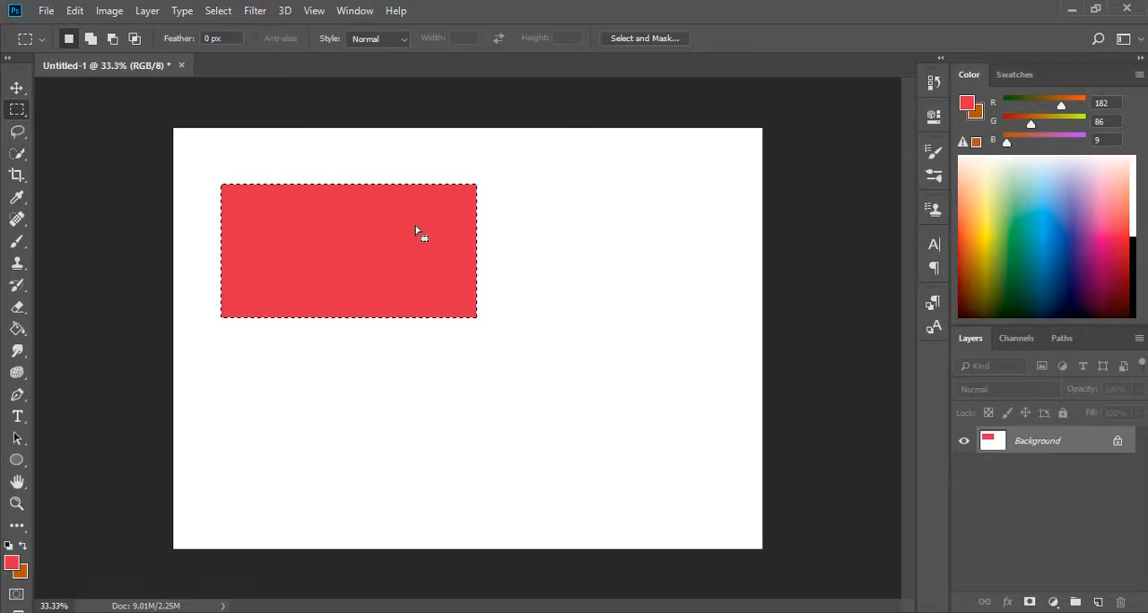
Fill the rectangular selection with the background colour.
{"action": "right_click", "coordinate": [460, 237]}
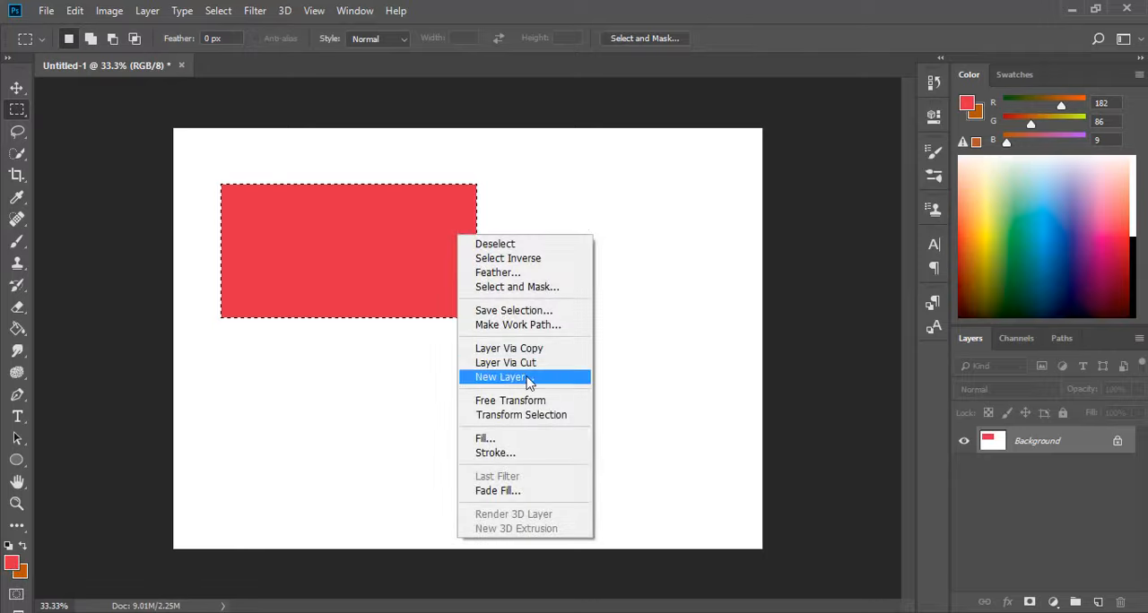
{"action": "left_click", "coordinate": [535, 438]}
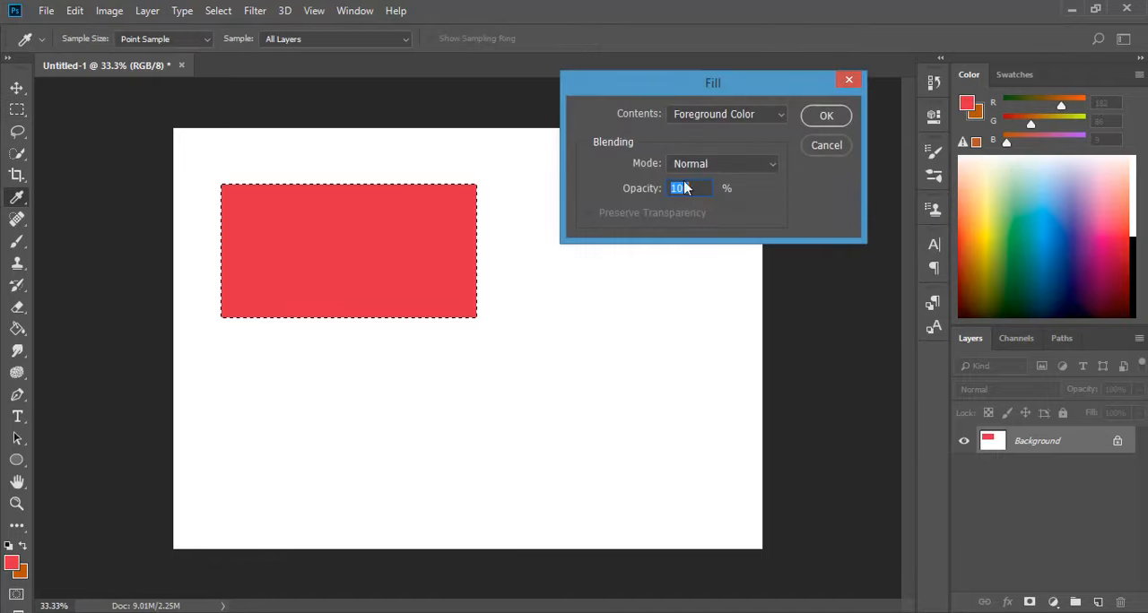
{"action": "left_click", "coordinate": [782, 117]}
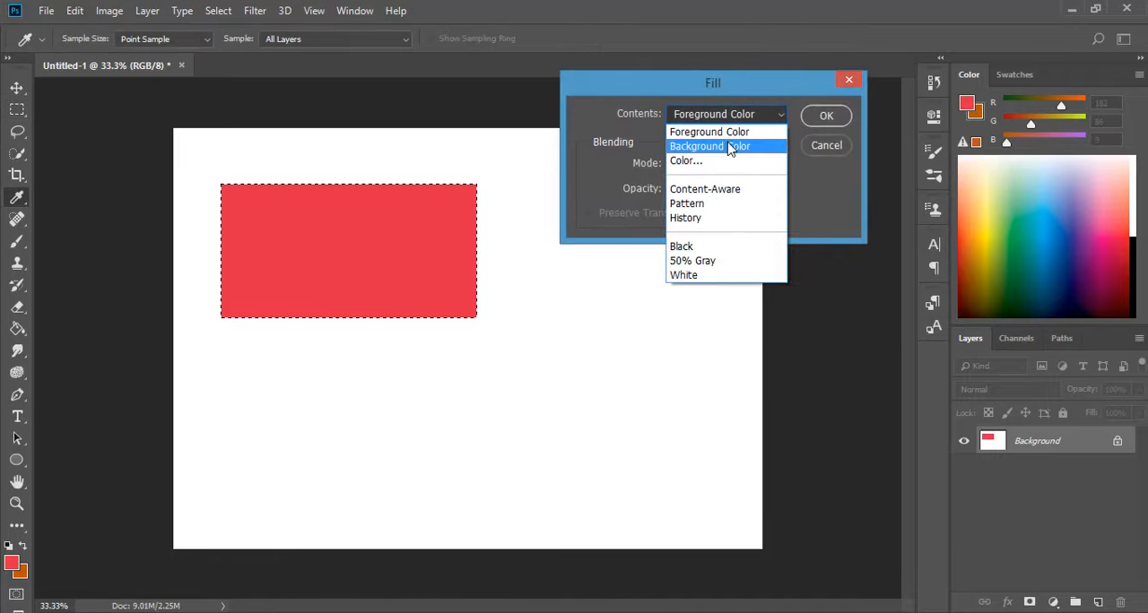
{"action": "left_click", "coordinate": [729, 147]}
{"action": "left_click", "coordinate": [825, 119]}
{"action": "key", "text": "m"}
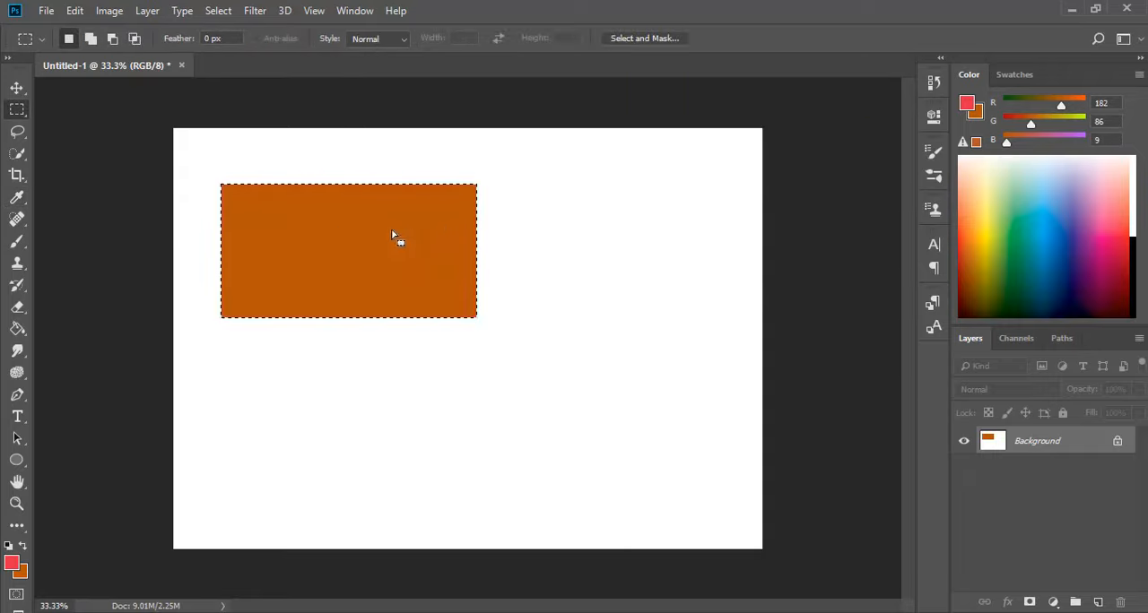
Duplicate the filled rectangle with the Move tool and align the copy just to the right of the original.
{"action": "key", "text": "v"}
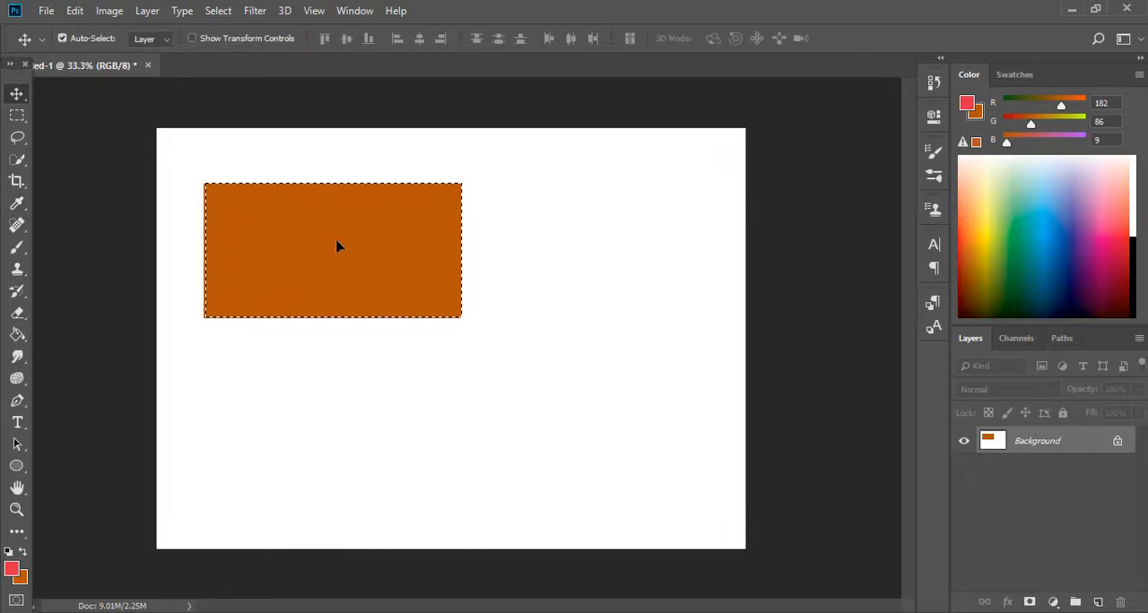
{"action": "left_click_drag", "start_coordinate": [338, 245], "coordinate": [609, 245]}
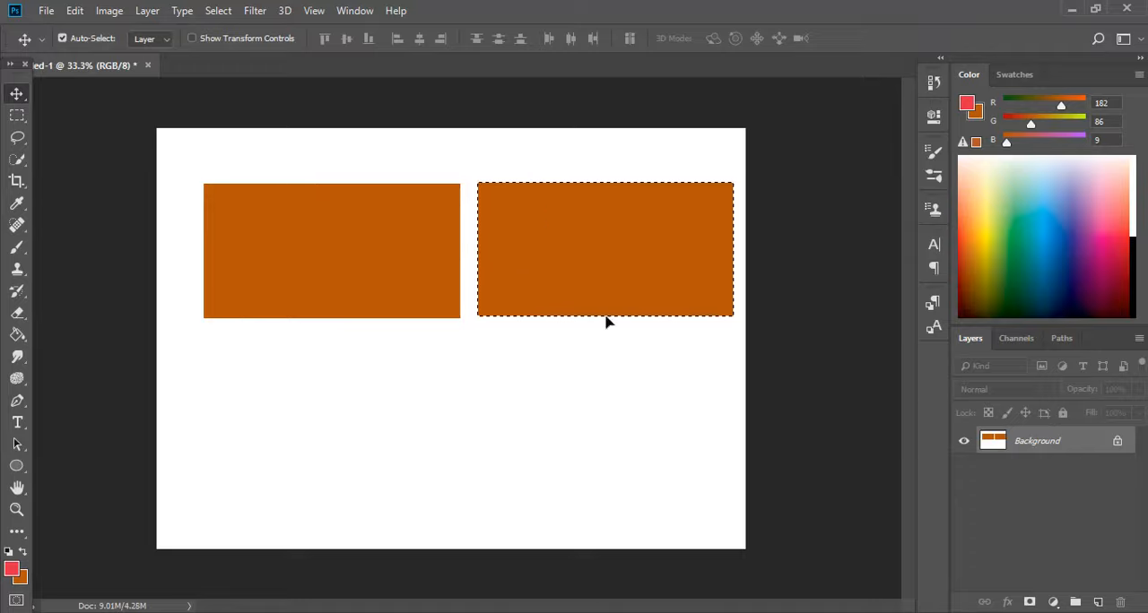
{"action": "mouse_move", "coordinate": [582, 294]}
{"action": "left_mouse_down"}
{"action": "mouse_move", "coordinate": [610, 454]}
{"action": "mouse_move", "coordinate": [579, 310]}
{"action": "left_mouse_up"}
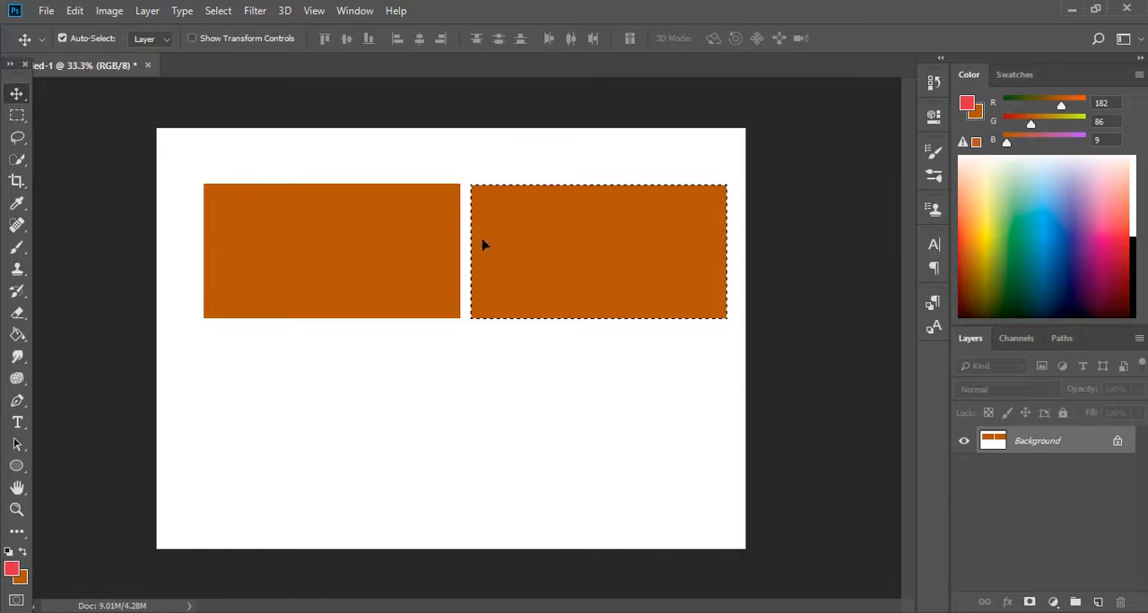
Create another new document and draw an elliptical selection near the middle of its canvas with the Elliptical Marquee tool.
{"action": "left_click", "coordinate": [17, 115]}
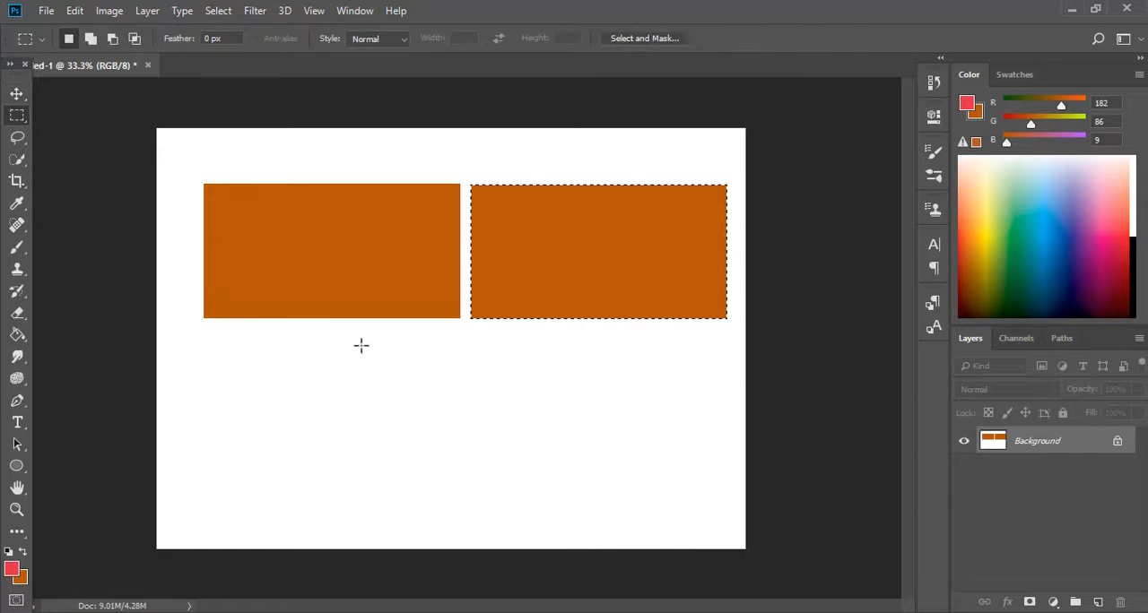
{"action": "right_click", "coordinate": [17, 115]}
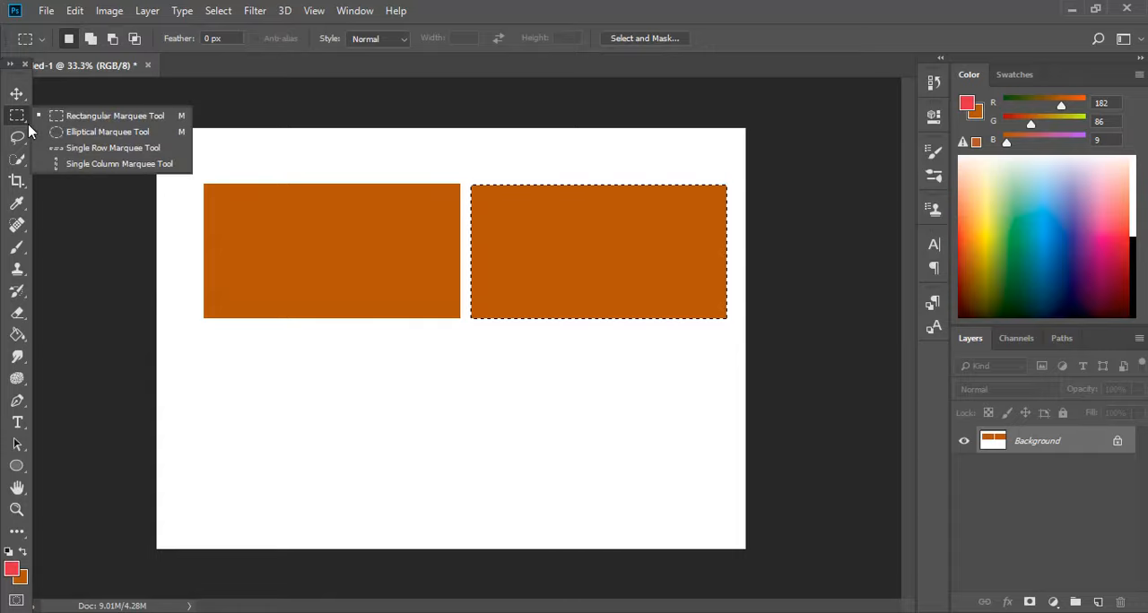
{"action": "left_click", "coordinate": [147, 132]}
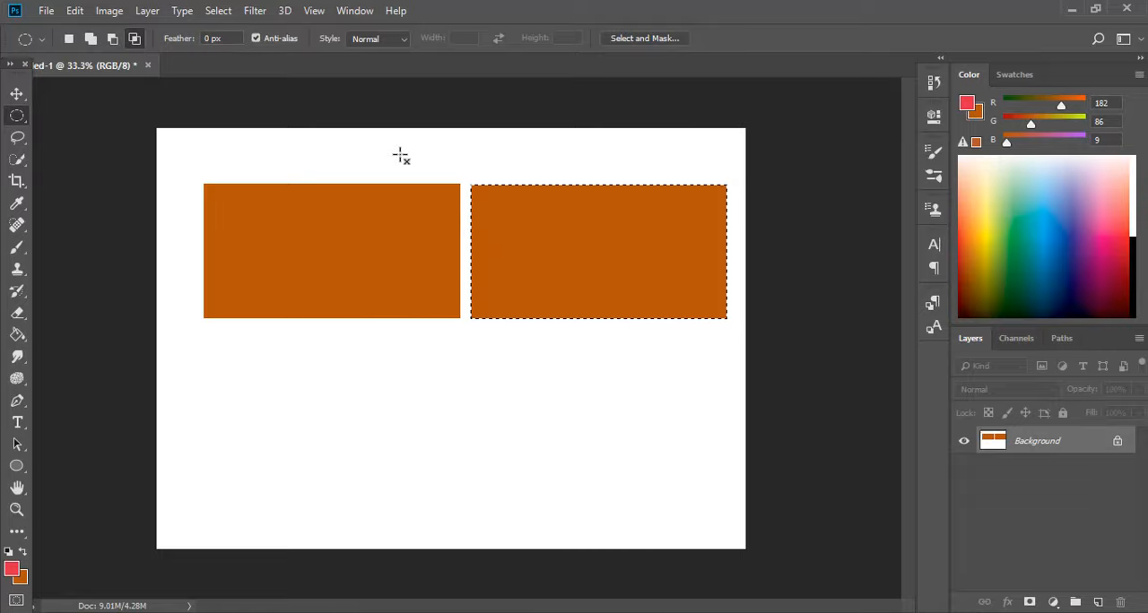
{"action": "left_click", "coordinate": [47, 11]}
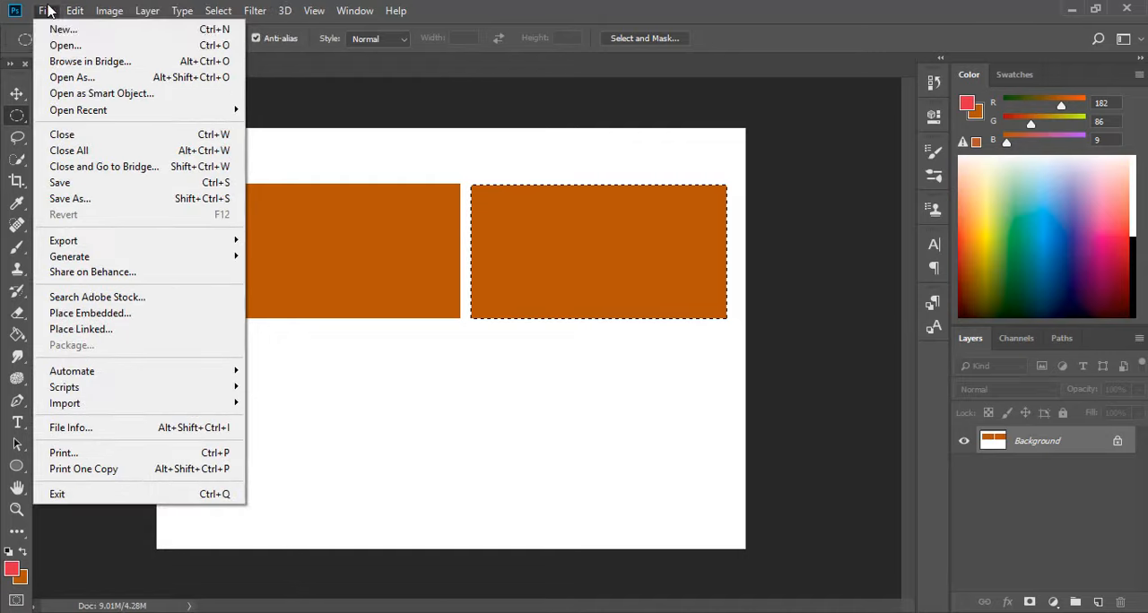
{"action": "left_click", "coordinate": [46, 11]}
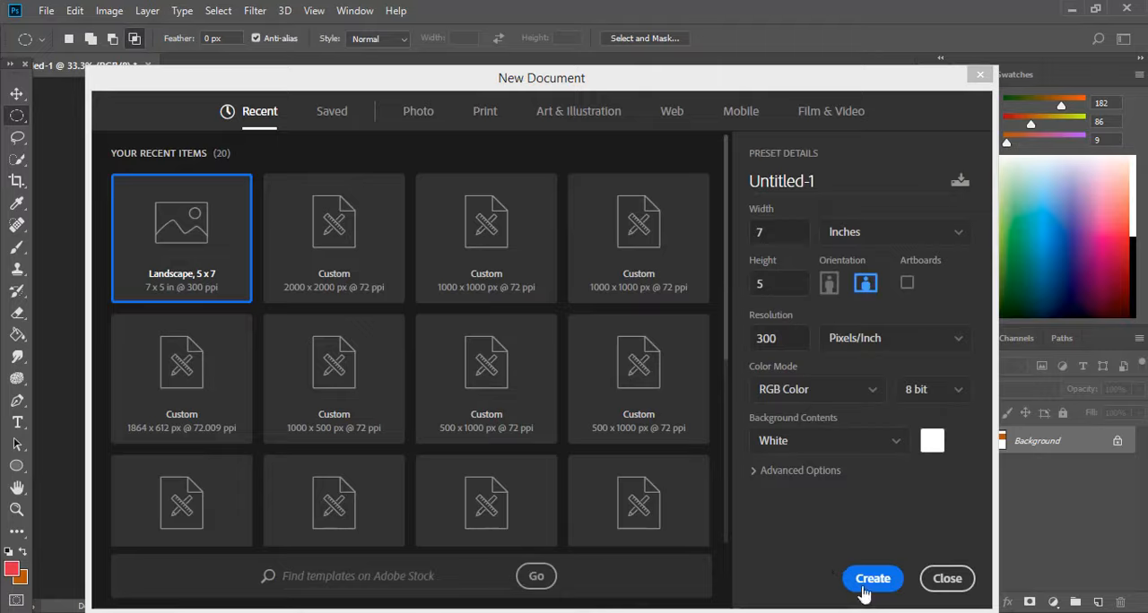
{"action": "left_click", "coordinate": [864, 589]}
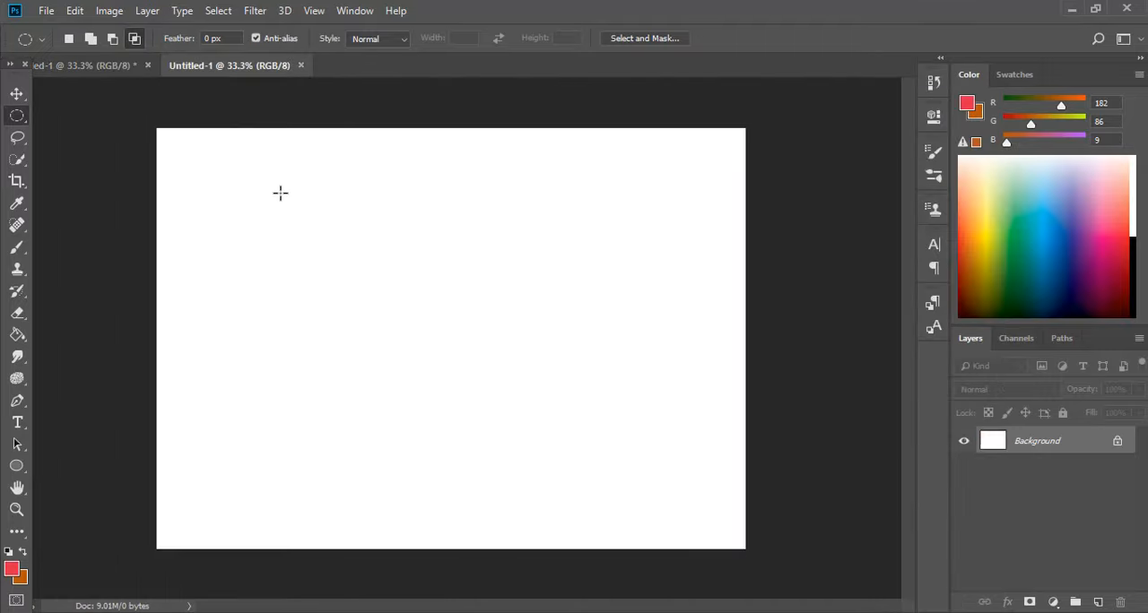
{"action": "left_click_drag", "start_coordinate": [338, 218], "coordinate": [431, 327]}
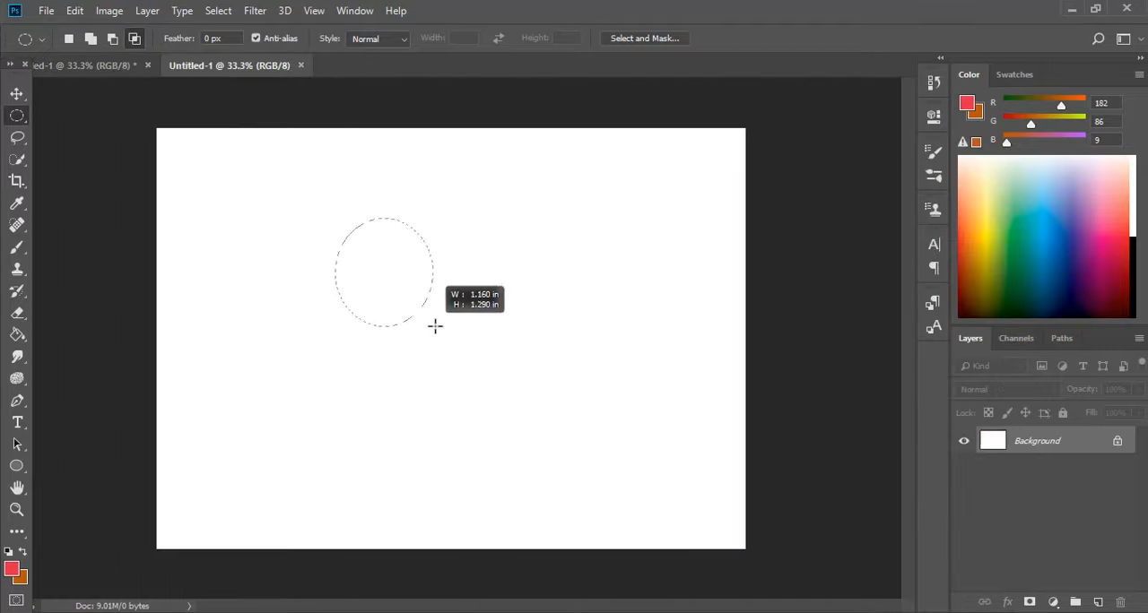
{"action": "left_click_drag", "start_coordinate": [524, 394], "coordinate": [547, 402]}
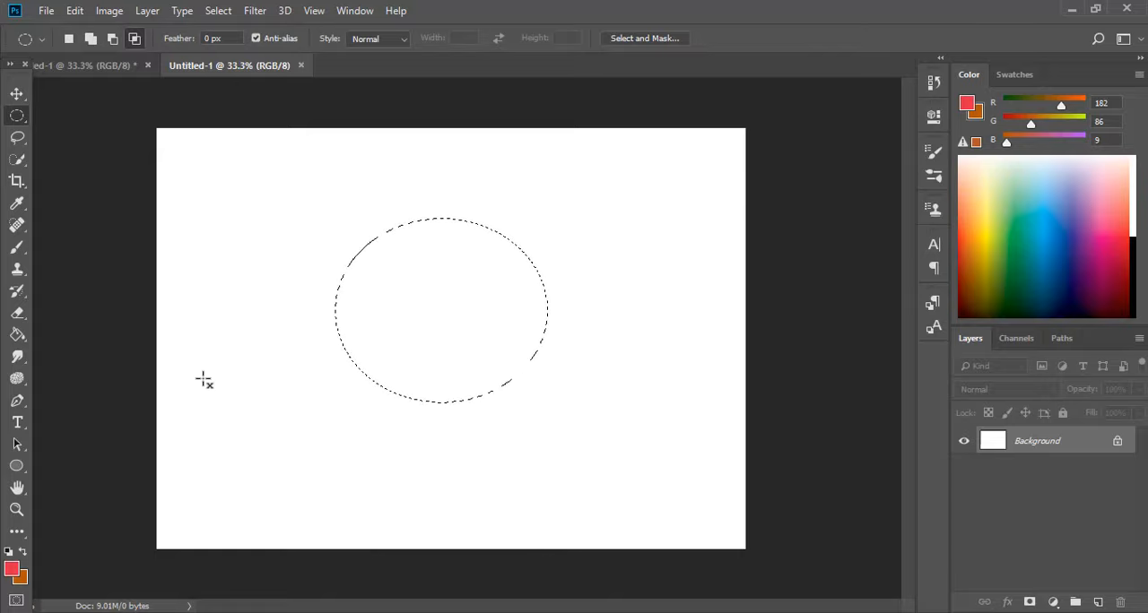
Set the foreground colour to blue 17bae3 and fill the elliptical selection with it using the Paint Bucket tool.
{"action": "left_click", "coordinate": [23, 552]}
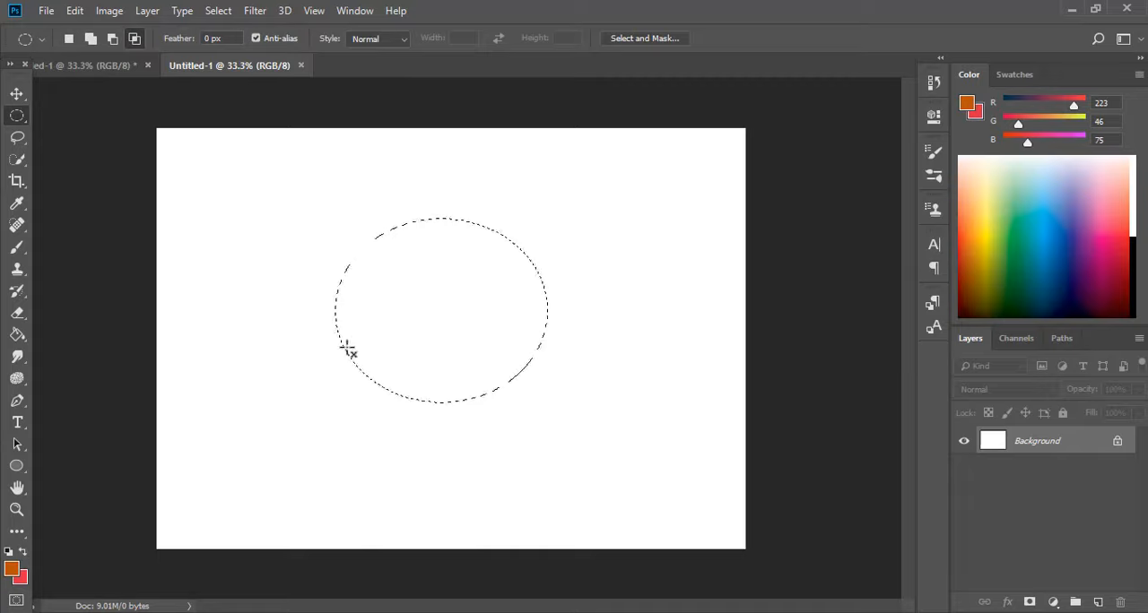
{"action": "left_click", "coordinate": [16, 570]}
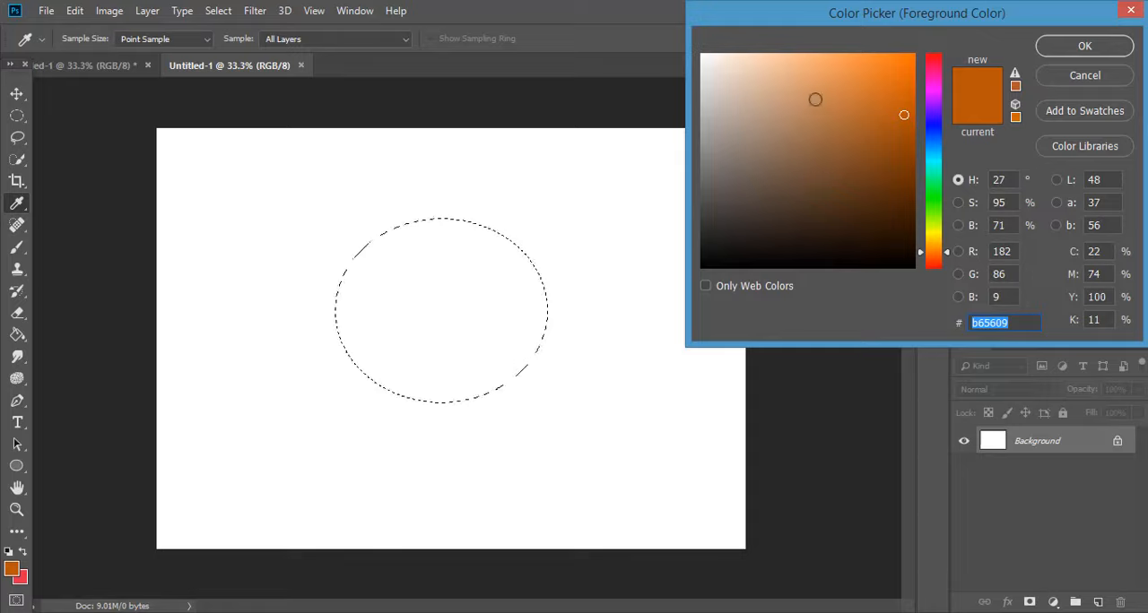
{"action": "left_click", "coordinate": [936, 154]}
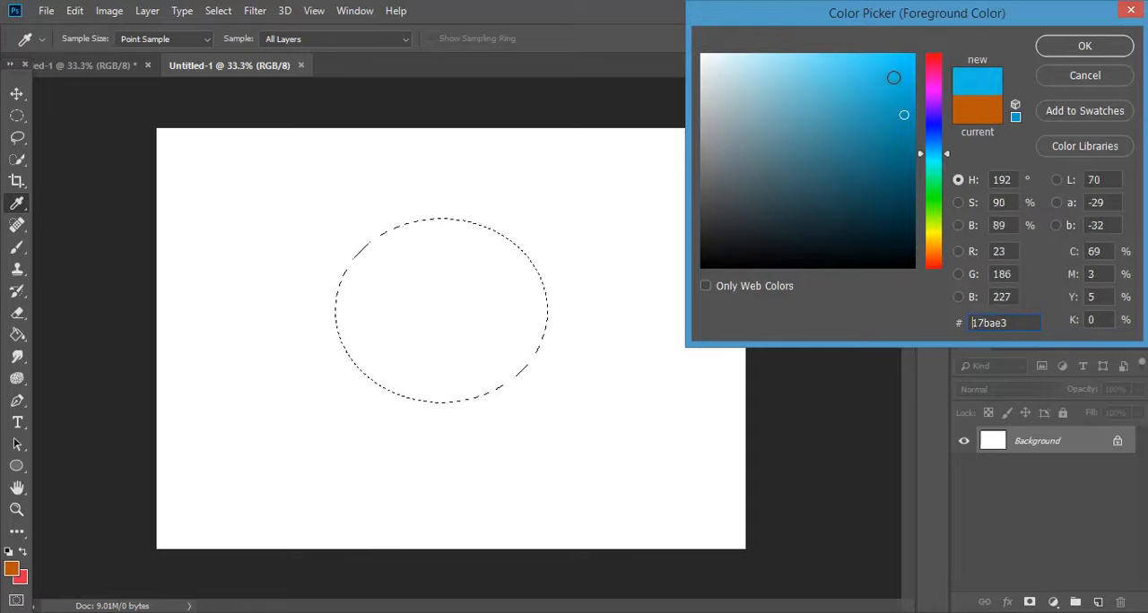
{"action": "left_click", "coordinate": [1084, 45]}
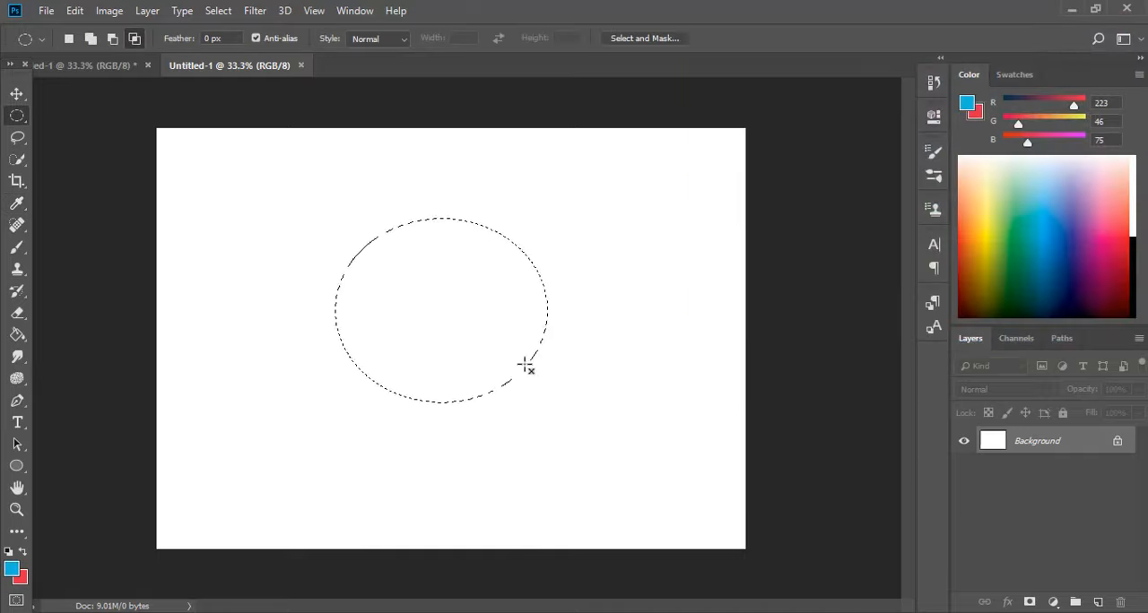
{"action": "left_click", "coordinate": [25, 335]}
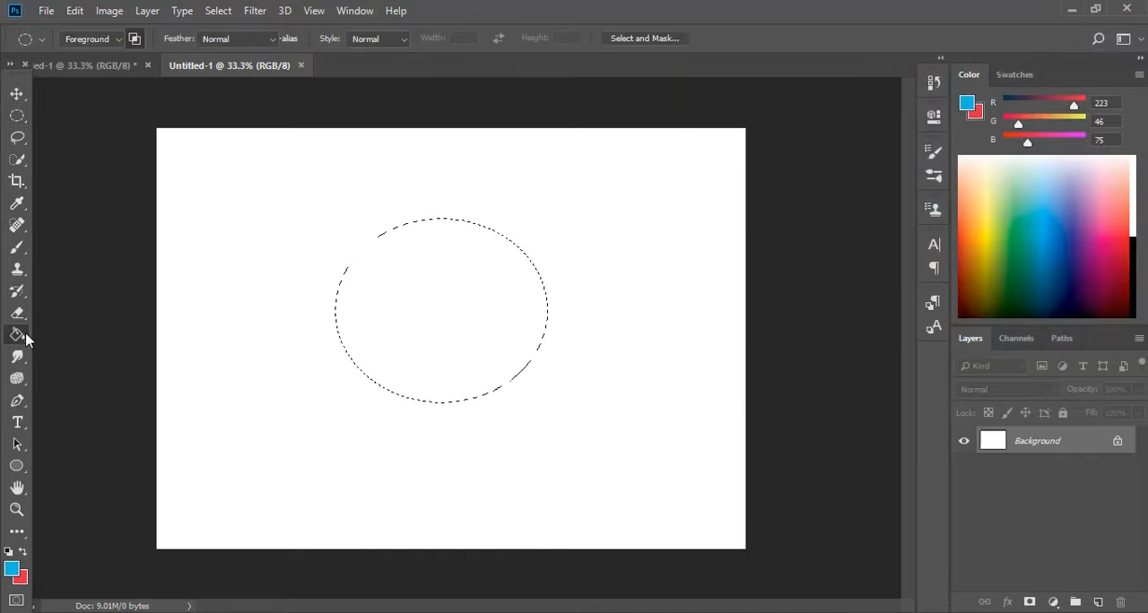
{"action": "left_click", "coordinate": [412, 303]}
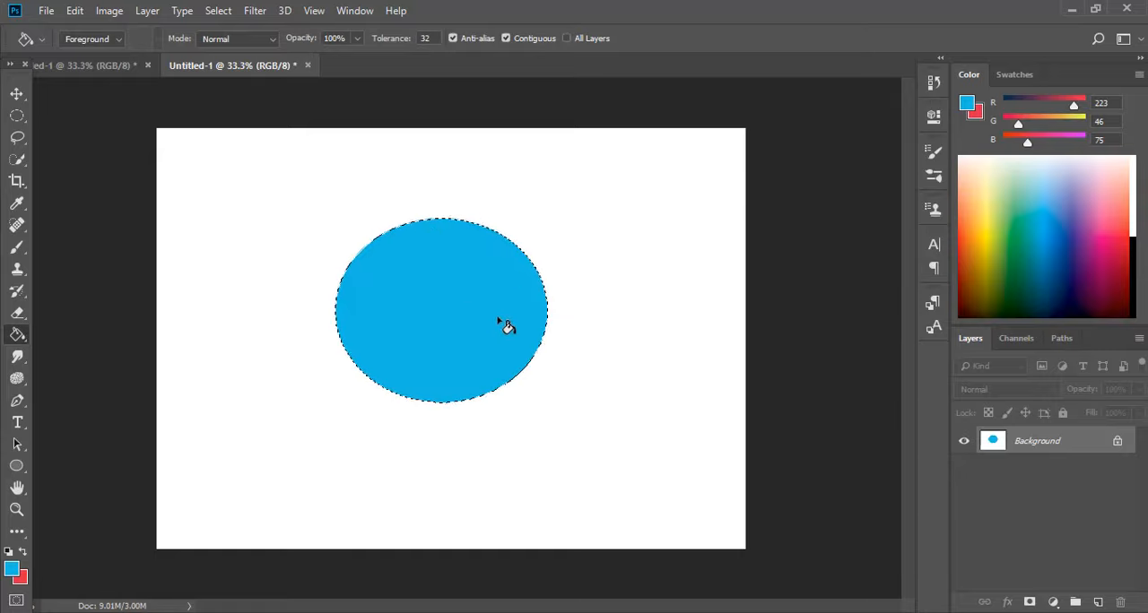
Start a horizontal text line on the blue ellipse and set its text colour to near-black 020c0f.
{"action": "left_click", "coordinate": [28, 433]}
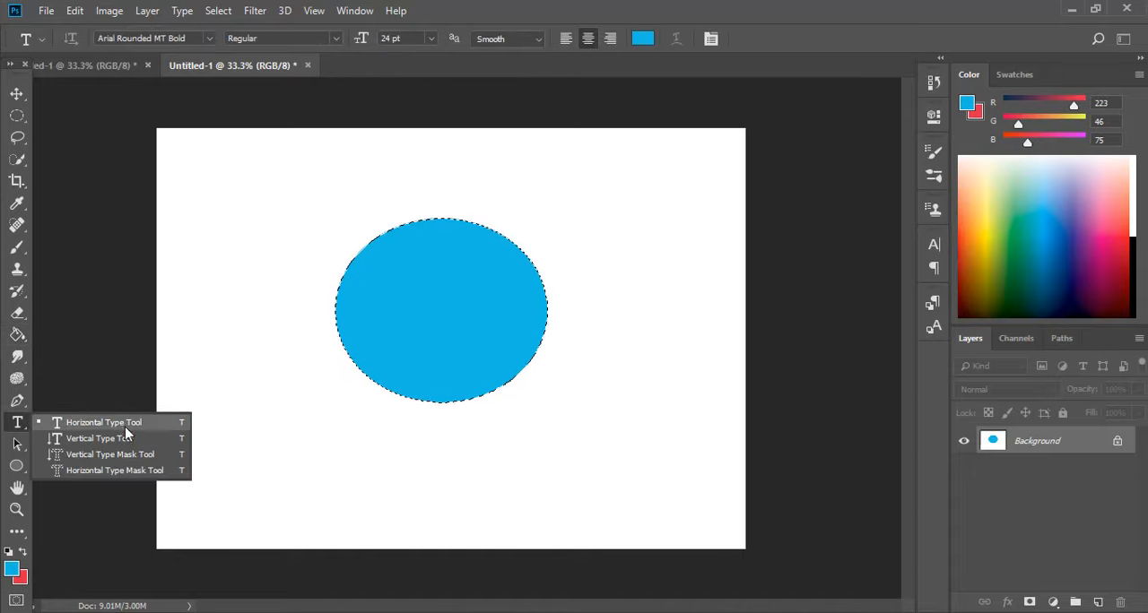
{"action": "left_click", "coordinate": [93, 431]}
{"action": "left_click", "coordinate": [95, 397]}
{"action": "left_click", "coordinate": [642, 38]}
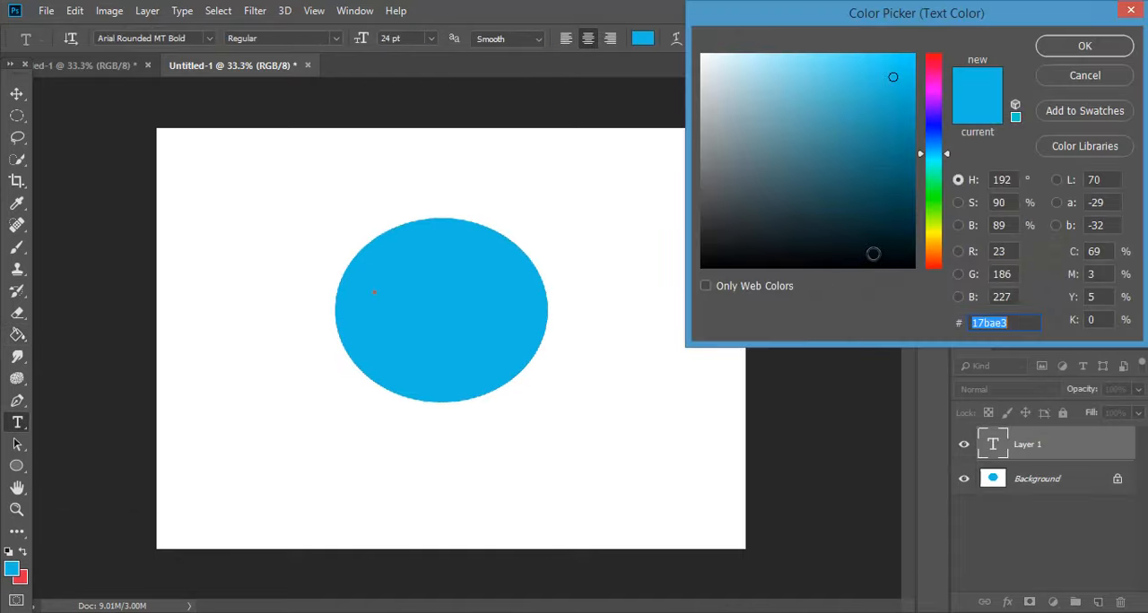
{"action": "left_click", "coordinate": [892, 255]}
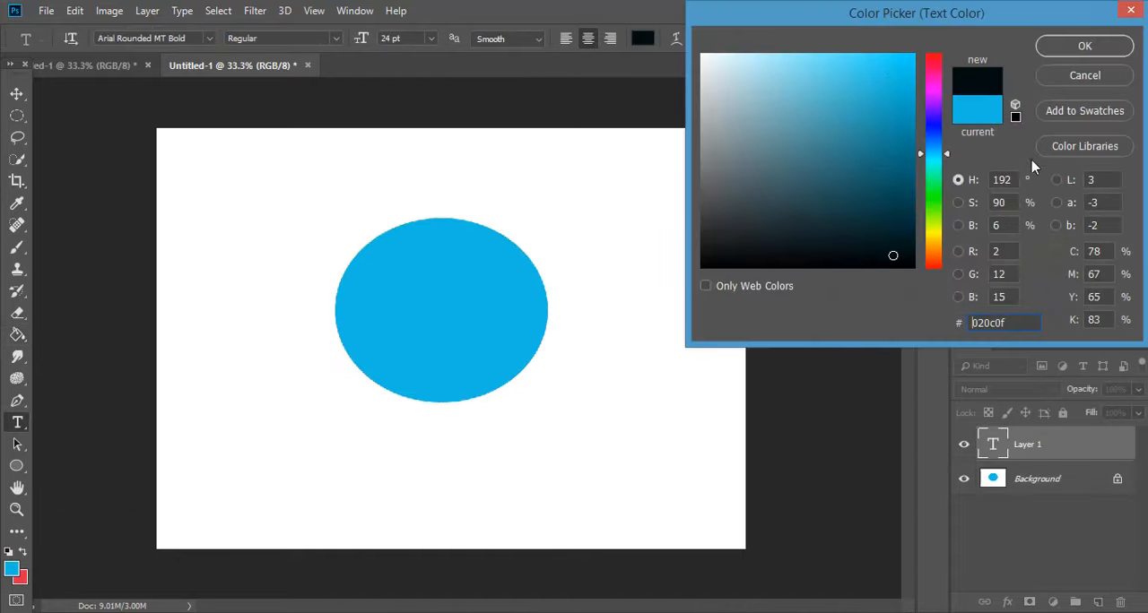
{"action": "left_click", "coordinate": [1080, 48]}
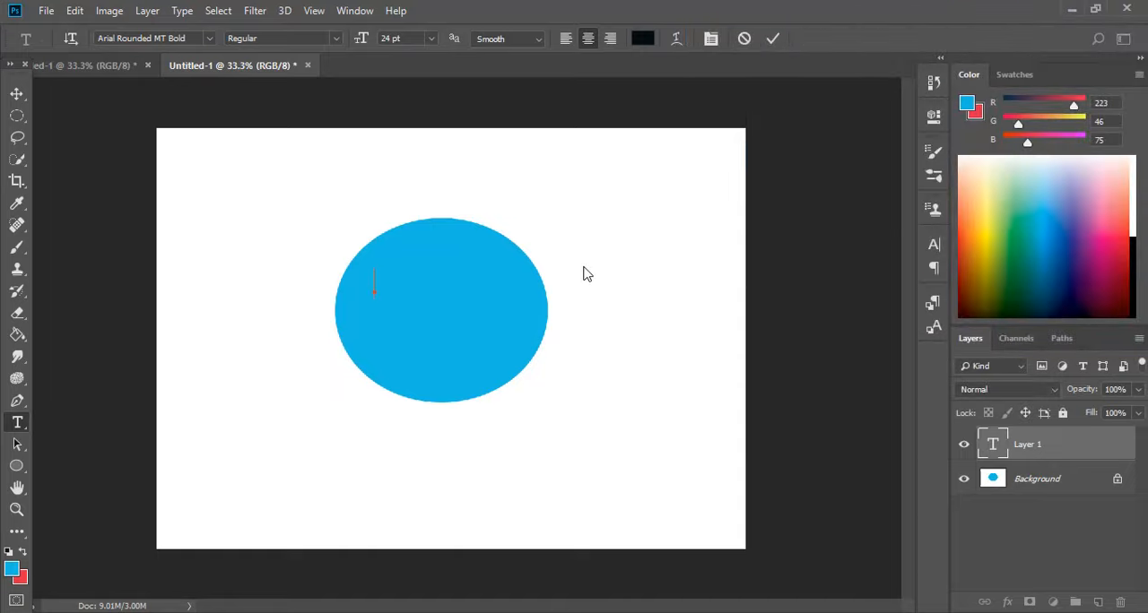
Enter the text "Aarvi photoshop" over the blue ellipse and commit it.
{"action": "type", "text": "aa"}
{"action": "key", "text": "BackSpace"}
{"action": "key", "text": "BackSpace"}
{"action": "type", "text": "Aarvi"}
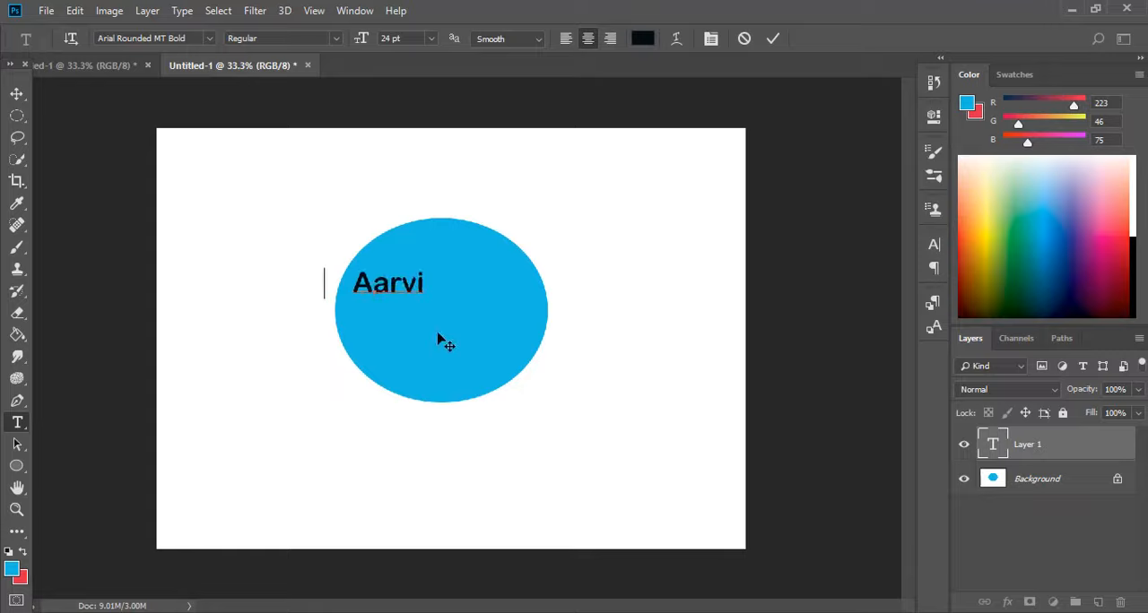
{"action": "type", "text": "    p"}
{"action": "key", "text": "BackSpace"}
{"action": "key", "text": "BackSpace"}
{"action": "key", "text": "BackSpace"}
{"action": "key", "text": "BackSpace"}
{"action": "key", "text": "BackSpace"}
{"action": "type", "text": "p"}
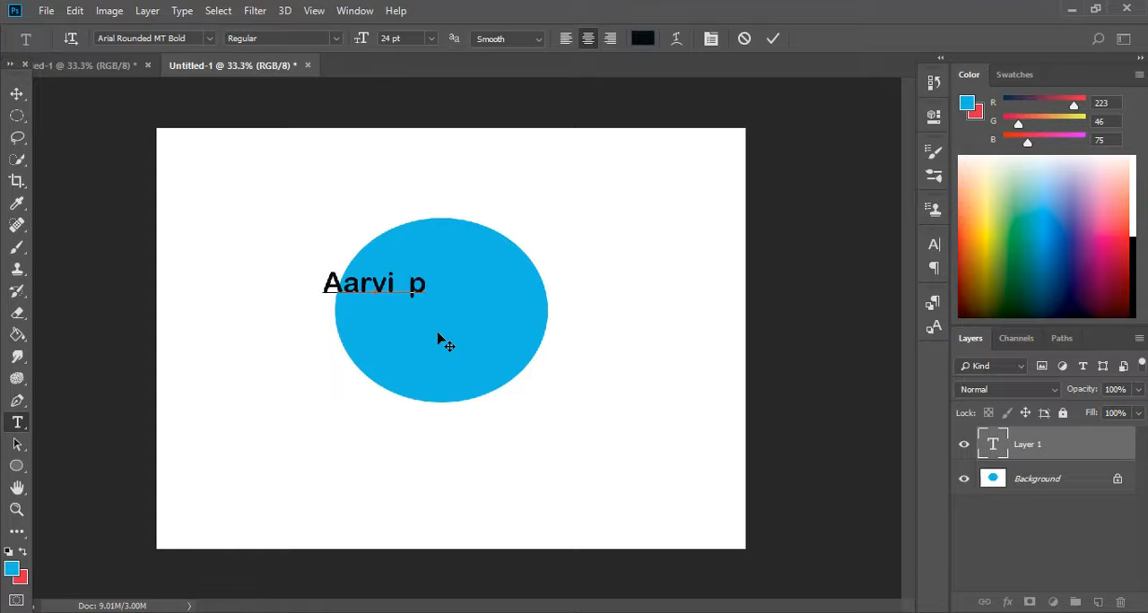
{"action": "type", "text": "hotoshop"}
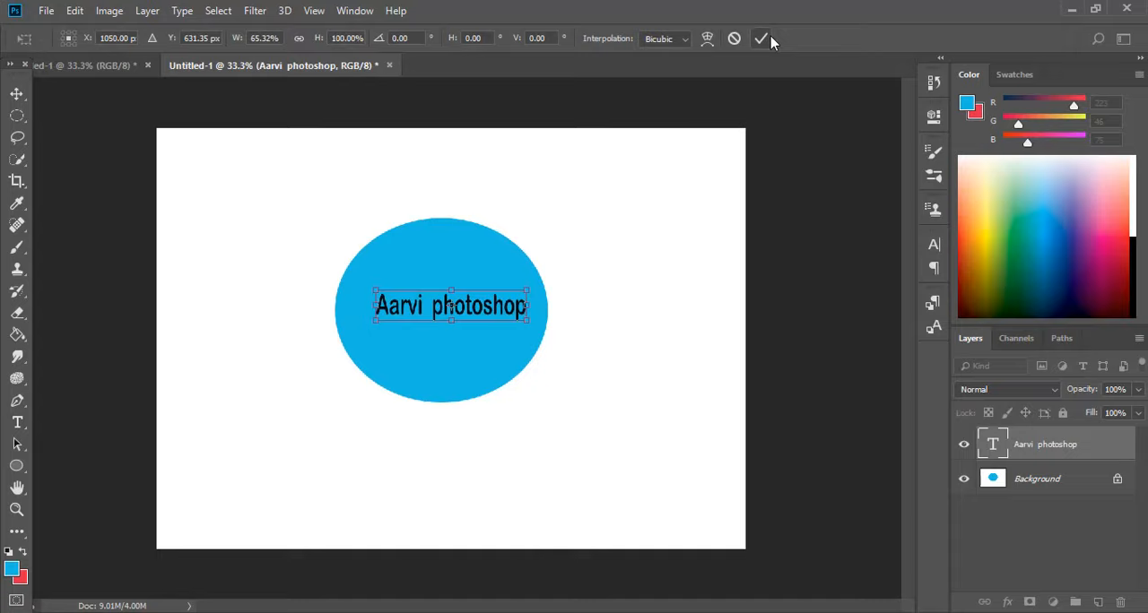
{"action": "left_click", "coordinate": [770, 37]}
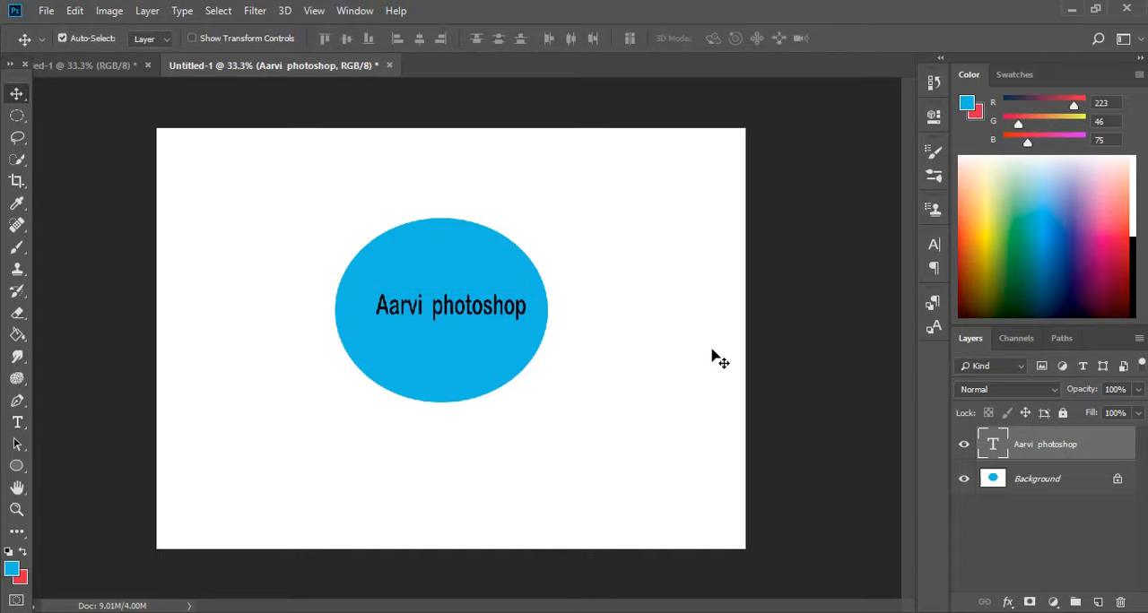
Close the document with the orange rectangles without saving its changes.
{"action": "left_click", "coordinate": [18, 116]}
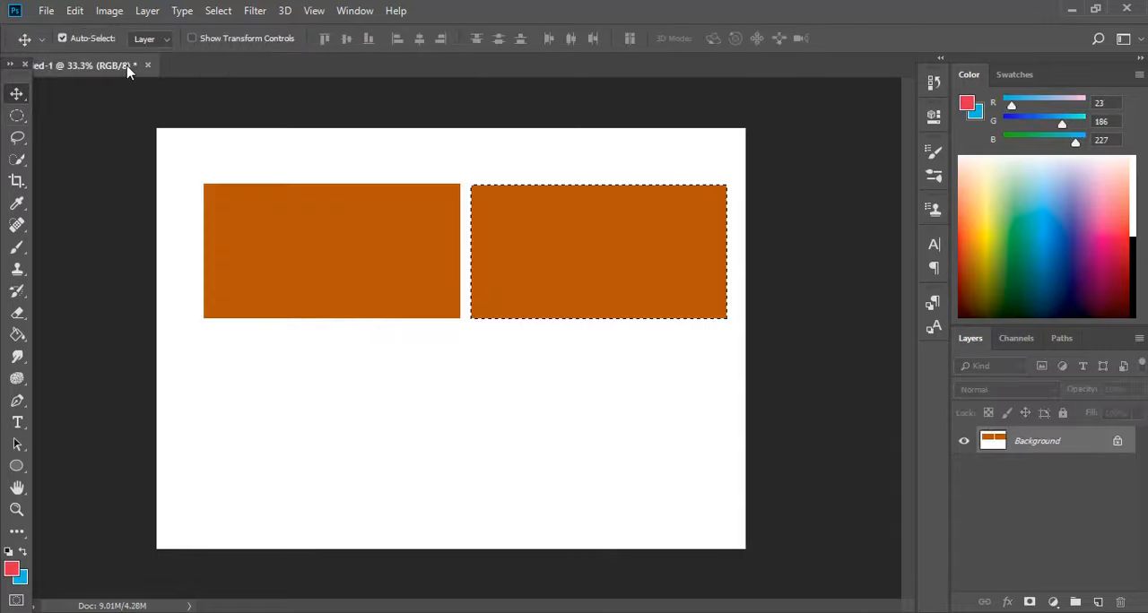
{"action": "left_click", "coordinate": [148, 65]}
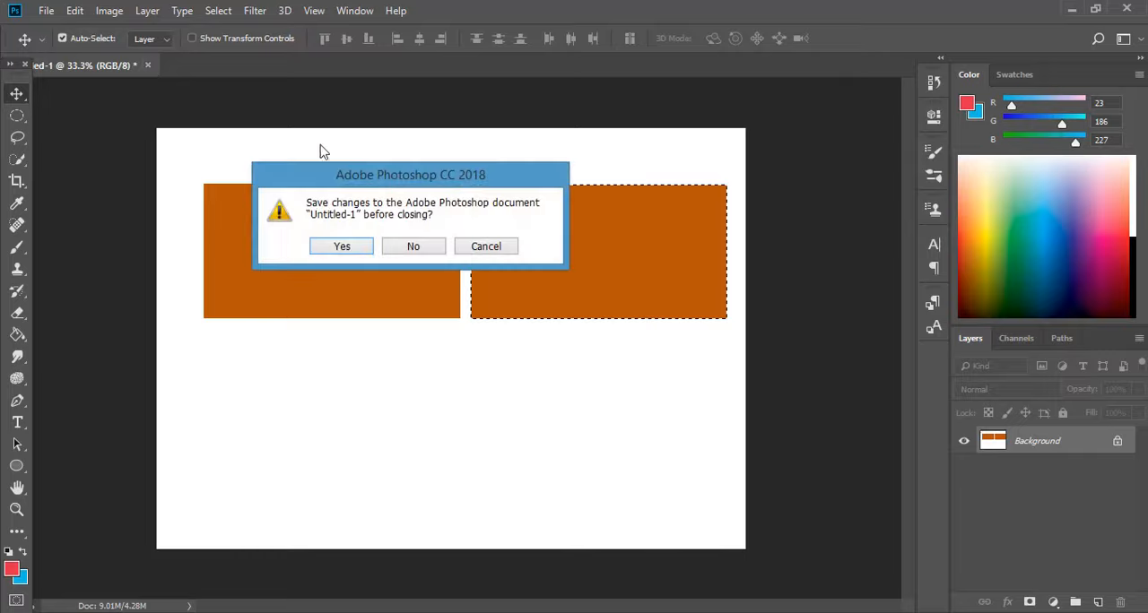
{"action": "left_click", "coordinate": [410, 249]}
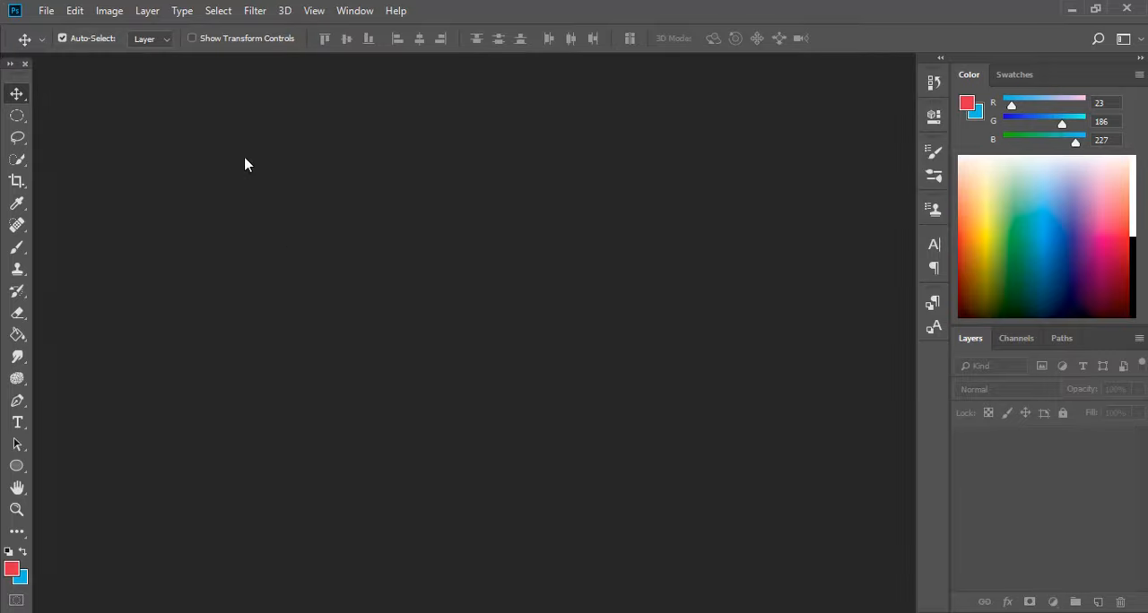
Open the image pexels-anastasiya-gepp-1462637 from the PHOTOshop image folder and unlock its Background layer.
{"action": "left_click", "coordinate": [46, 11]}
{"action": "left_click", "coordinate": [56, 44]}
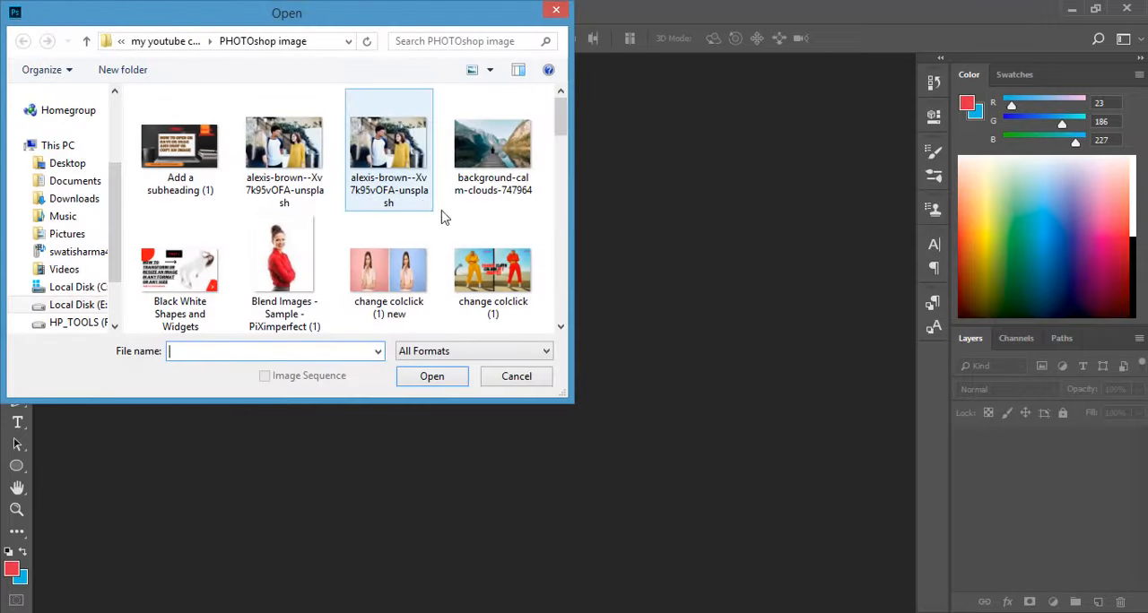
{"action": "left_click_drag", "start_coordinate": [563, 118], "coordinate": [563, 254]}
{"action": "left_click", "coordinate": [388, 186]}
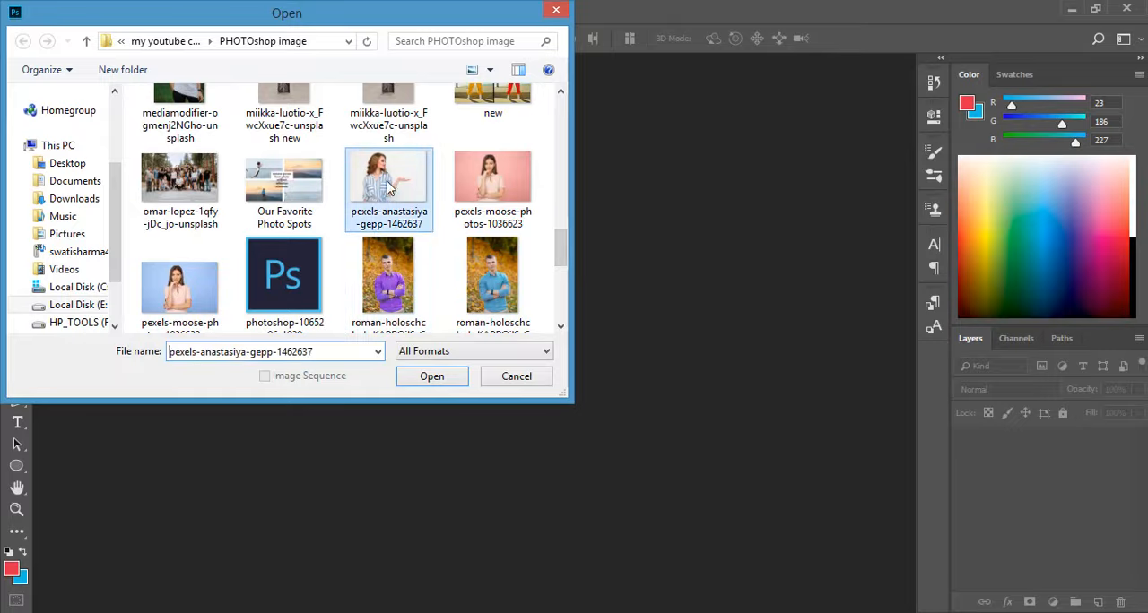
{"action": "left_click", "coordinate": [464, 381]}
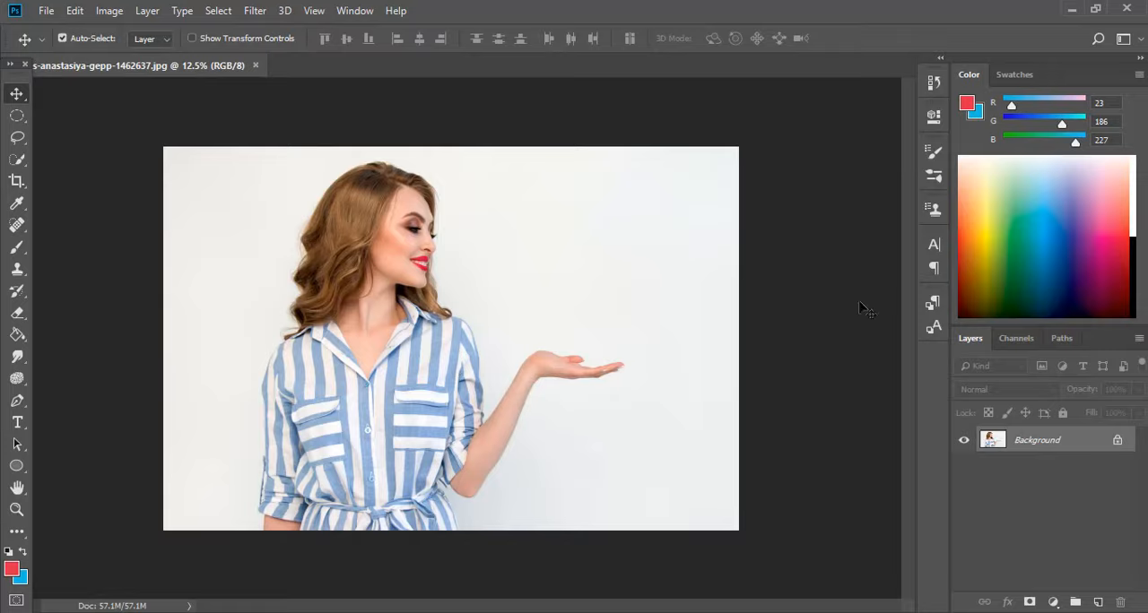
{"action": "left_click", "coordinate": [1118, 442]}
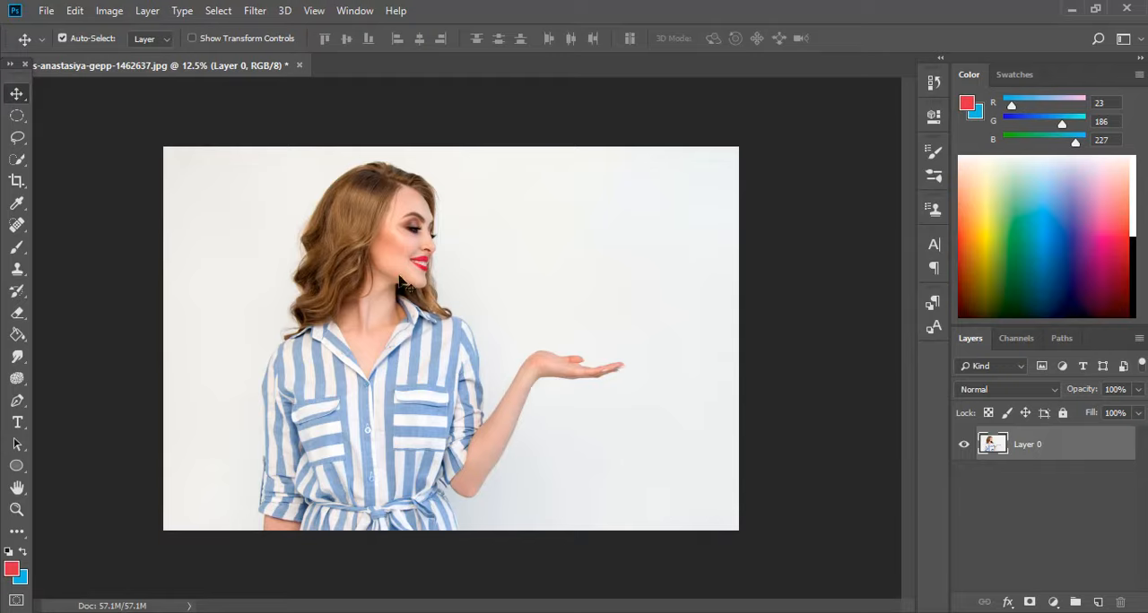
Draw an elliptical selection in New Selection mode around the woman's head and shoulders and centre it on her.
{"action": "left_click", "coordinate": [27, 124]}
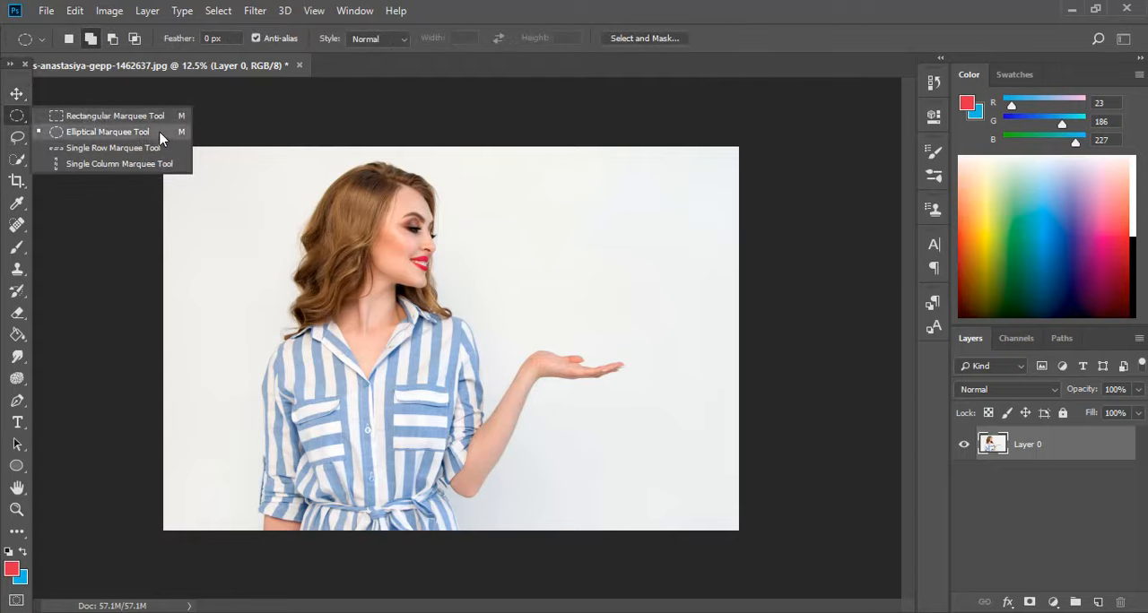
{"action": "left_click", "coordinate": [161, 133]}
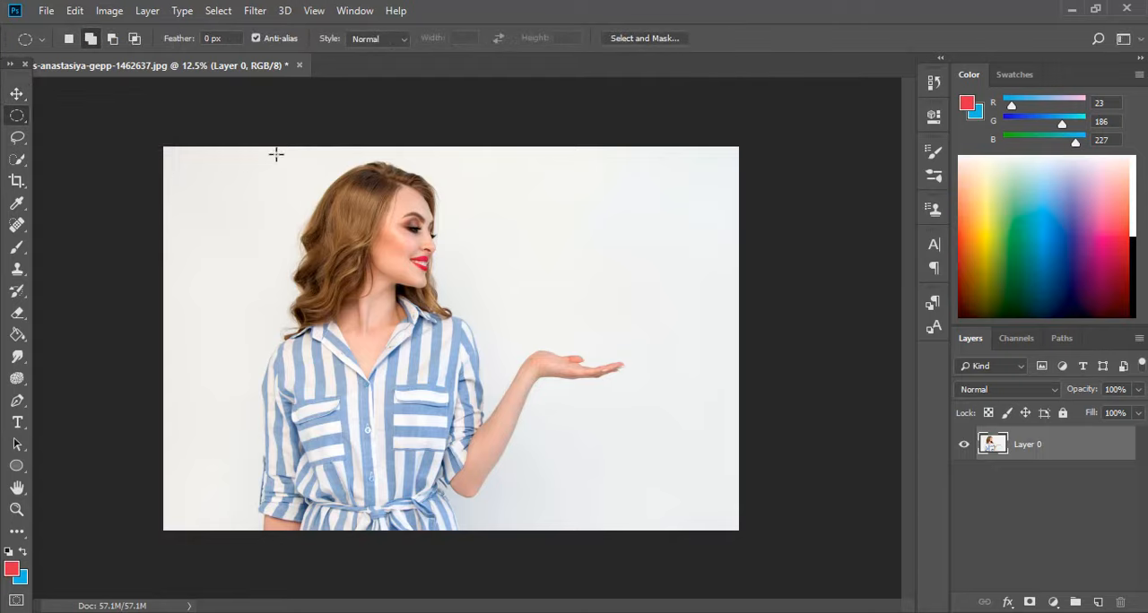
{"action": "left_click", "coordinate": [69, 39]}
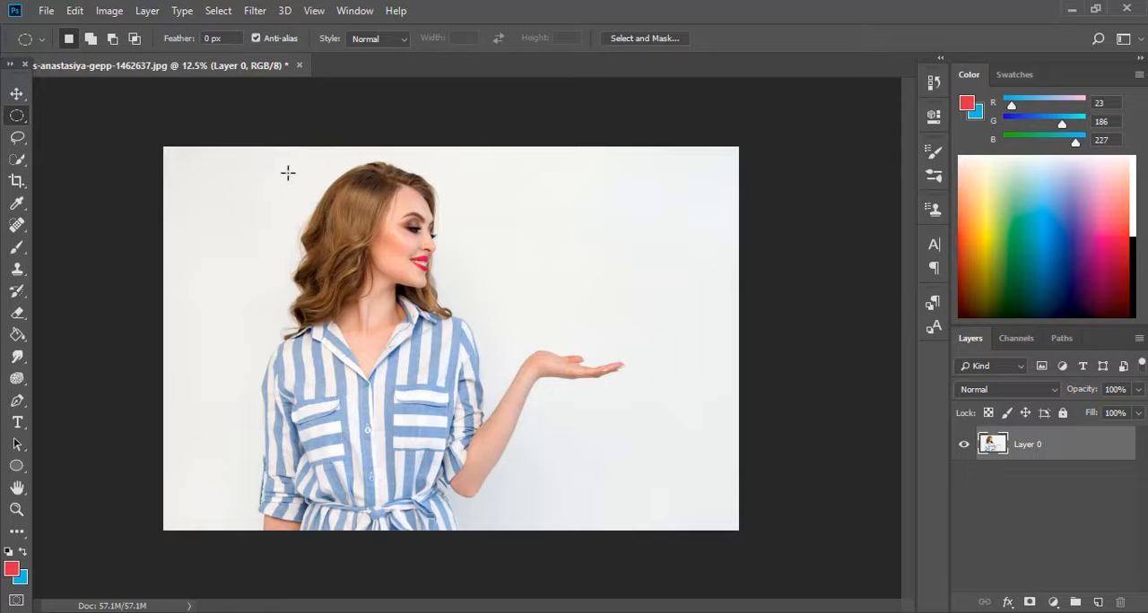
{"action": "left_click_drag", "start_coordinate": [287, 169], "coordinate": [509, 408]}
{"action": "mouse_move", "coordinate": [405, 321]}
{"action": "left_mouse_down"}
{"action": "mouse_move", "coordinate": [401, 307]}
{"action": "mouse_move", "coordinate": [388, 310]}
{"action": "left_mouse_up"}
Copy the elliptical selection to a new layer with Layer Via Copy and move the copy above her outstretched hand.
{"action": "right_click", "coordinate": [387, 278]}
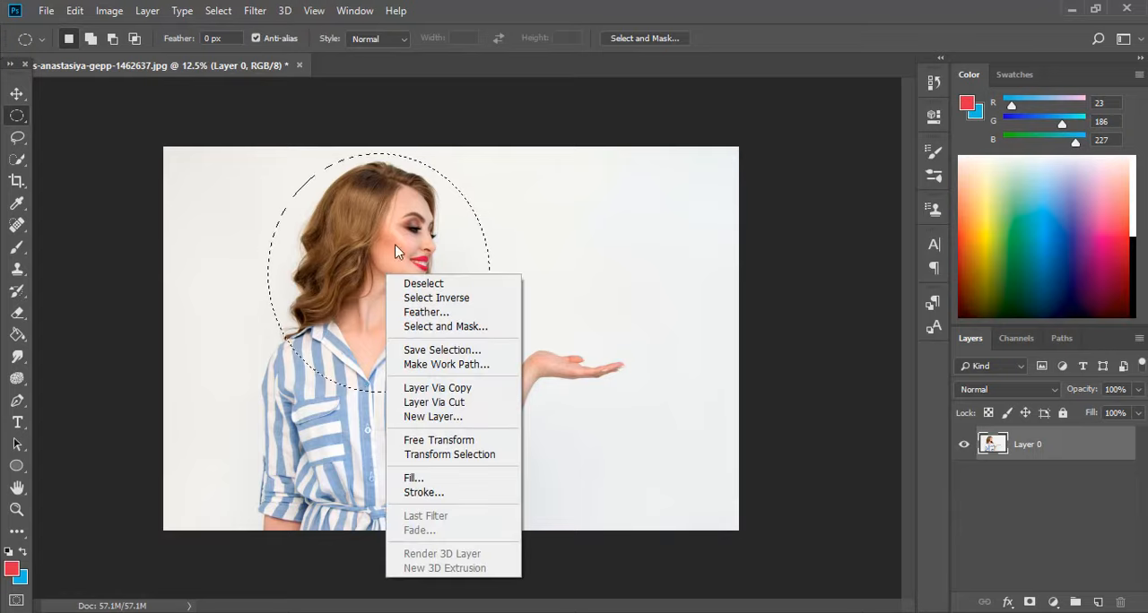
{"action": "left_click", "coordinate": [480, 395]}
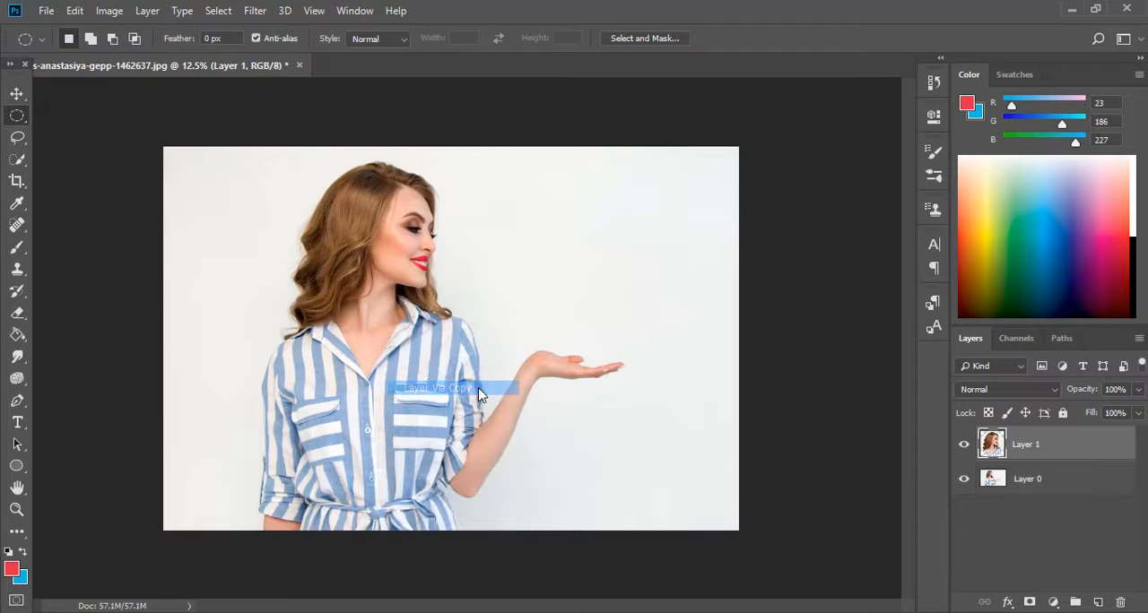
{"action": "left_click", "coordinate": [16, 93]}
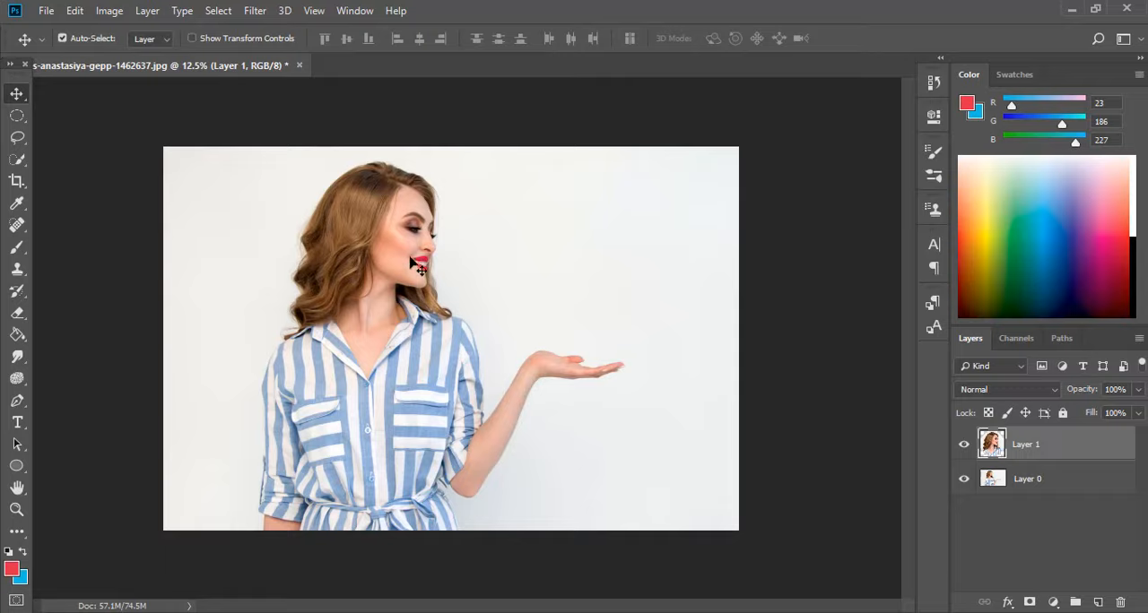
{"action": "left_click_drag", "start_coordinate": [419, 268], "coordinate": [686, 260]}
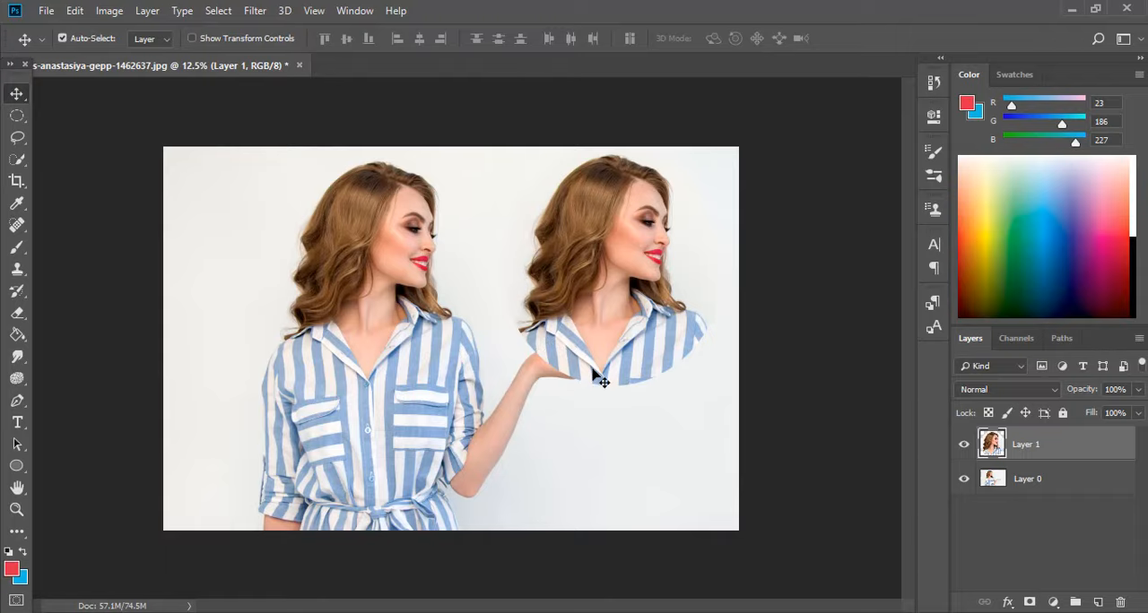
Select a rectangle around the original head on Layer 0 and cut it to a new layer with Layer Via Cut.
{"action": "mouse_move", "coordinate": [384, 294]}
{"action": "left_mouse_down"}
{"action": "mouse_move", "coordinate": [409, 307]}
{"action": "mouse_move", "coordinate": [385, 293]}
{"action": "left_mouse_up"}
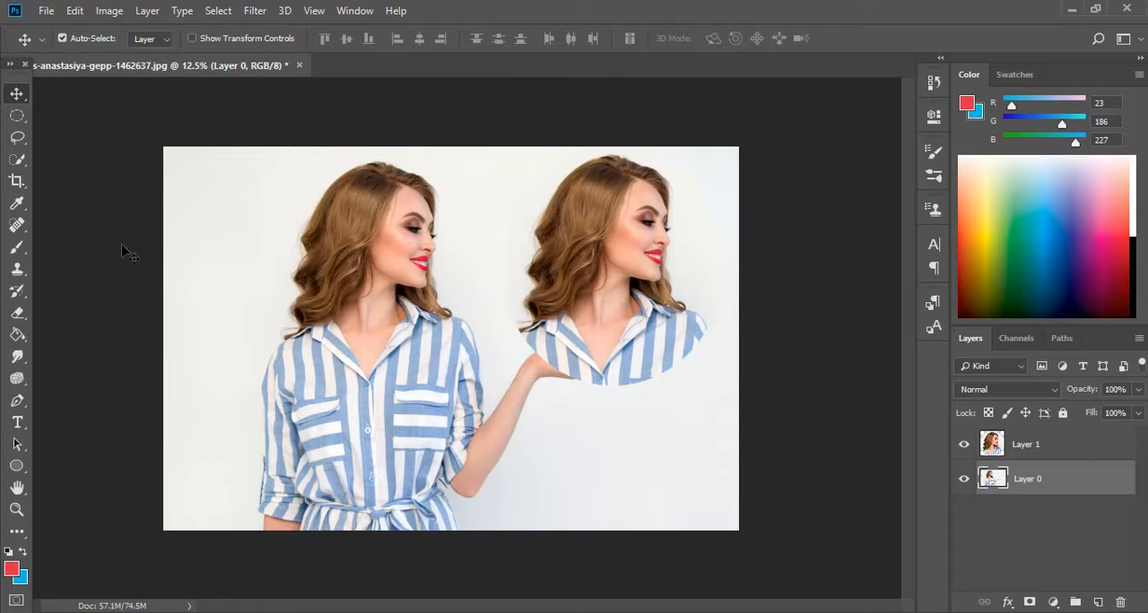
{"action": "left_click", "coordinate": [26, 118]}
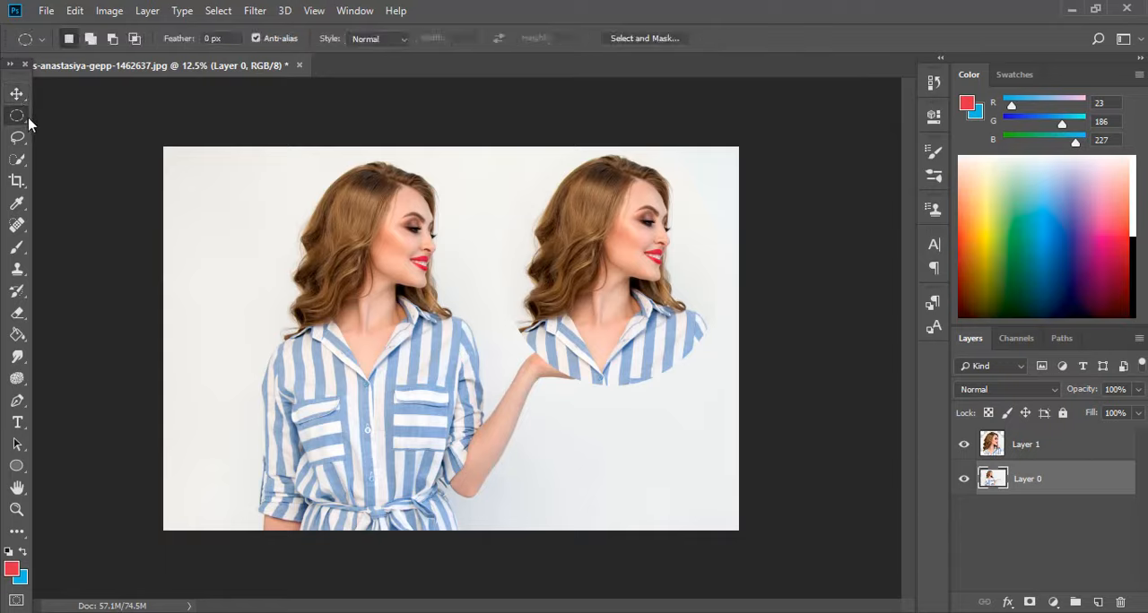
{"action": "right_click", "coordinate": [30, 123]}
{"action": "left_click", "coordinate": [146, 116]}
{"action": "left_click_drag", "start_coordinate": [275, 164], "coordinate": [466, 317]}
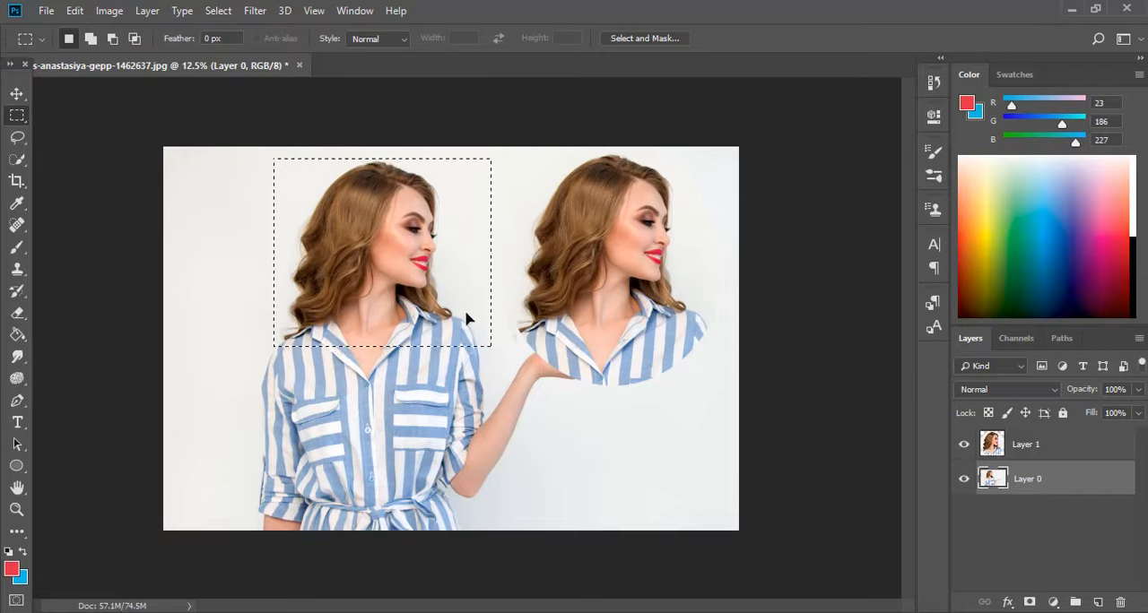
{"action": "right_click", "coordinate": [415, 247]}
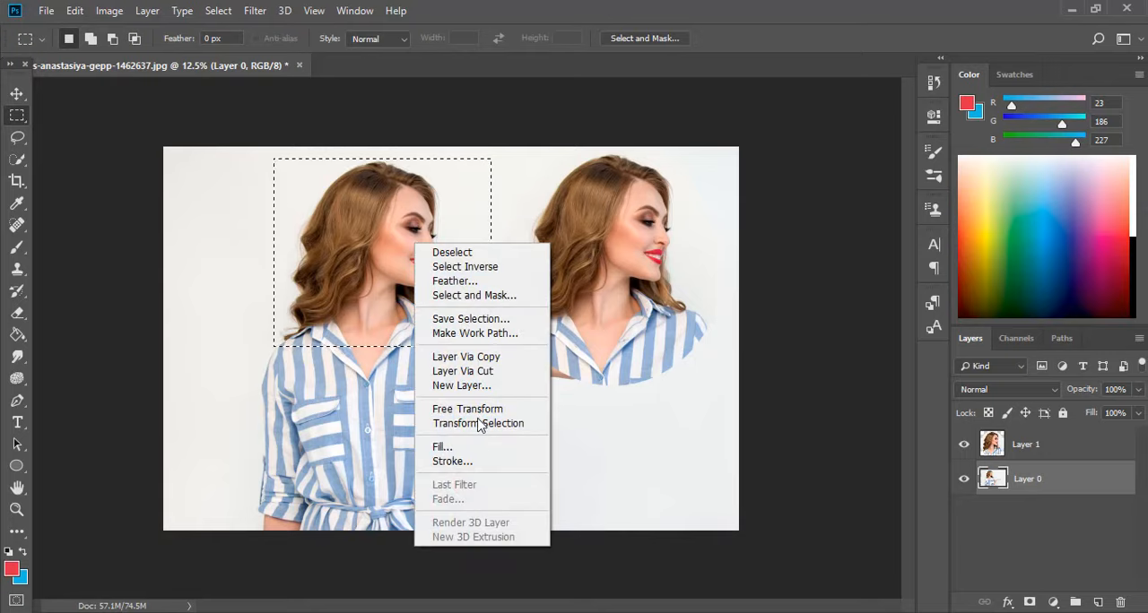
{"action": "left_click", "coordinate": [499, 371]}
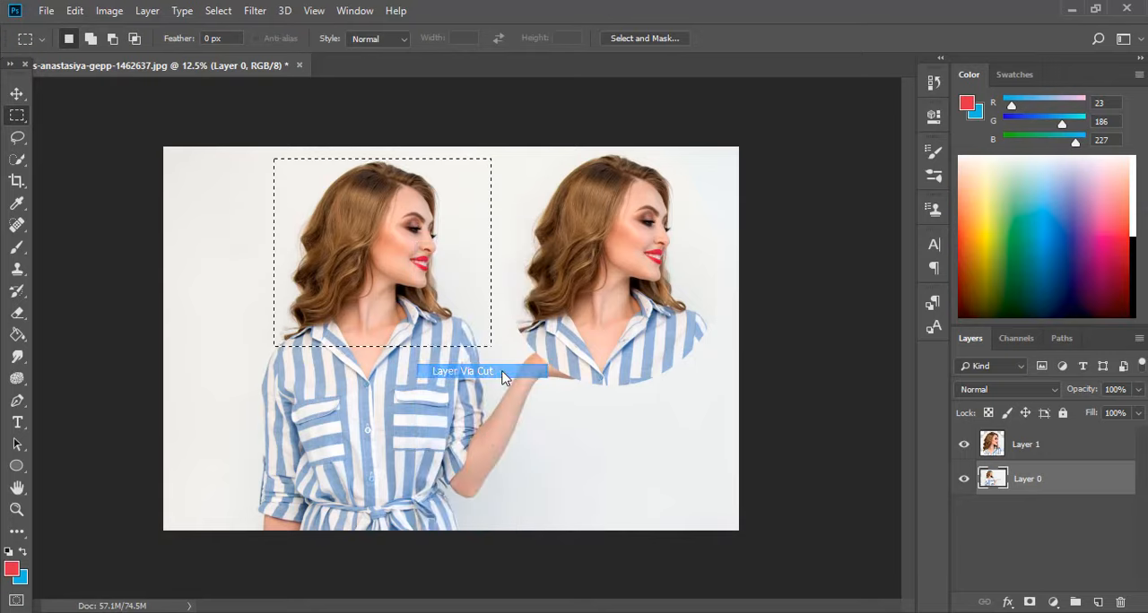
Move the cut-out head to the image's left edge, level with the shirt's cut edge, and undo the move.
{"action": "left_click", "coordinate": [16, 93]}
{"action": "left_click_drag", "start_coordinate": [408, 252], "coordinate": [289, 248]}
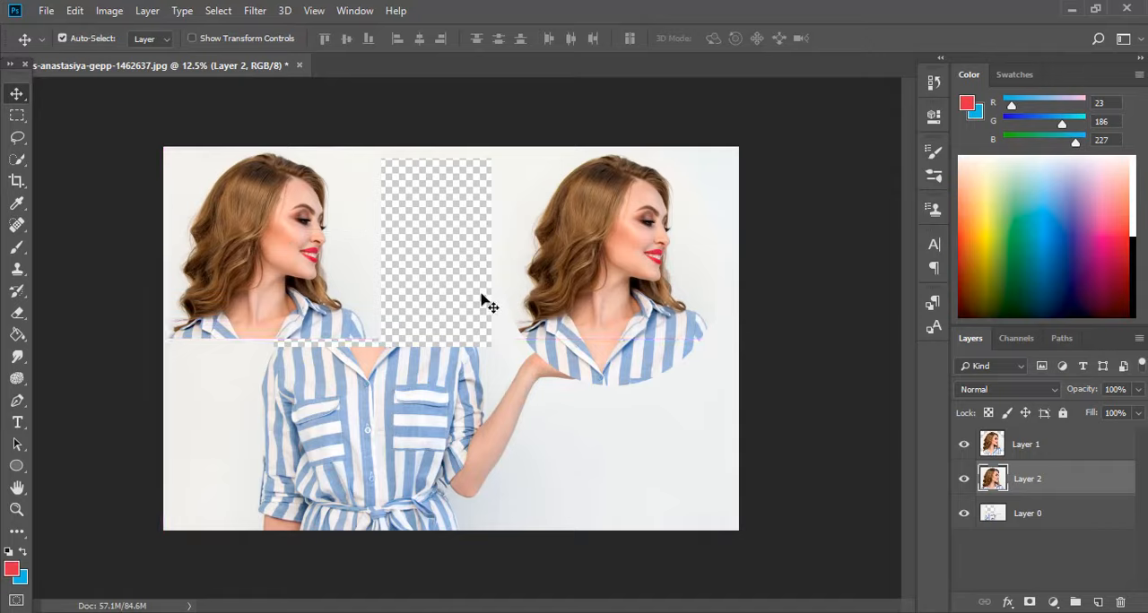
{"action": "left_click_drag", "start_coordinate": [354, 285], "coordinate": [354, 292]}
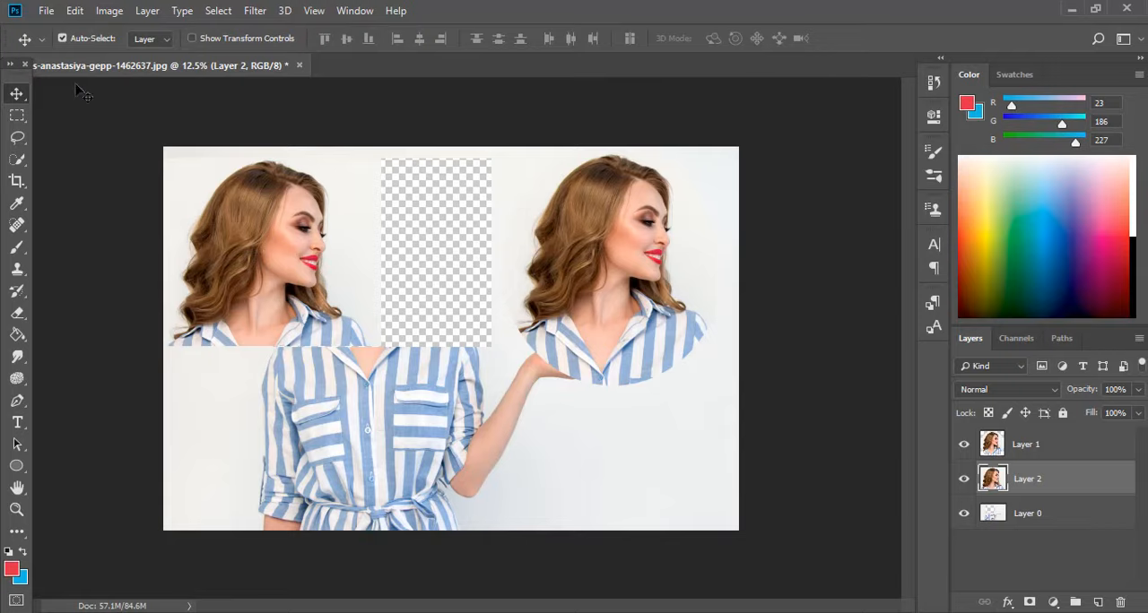
{"action": "left_click", "coordinate": [75, 10]}
{"action": "left_click", "coordinate": [139, 58]}
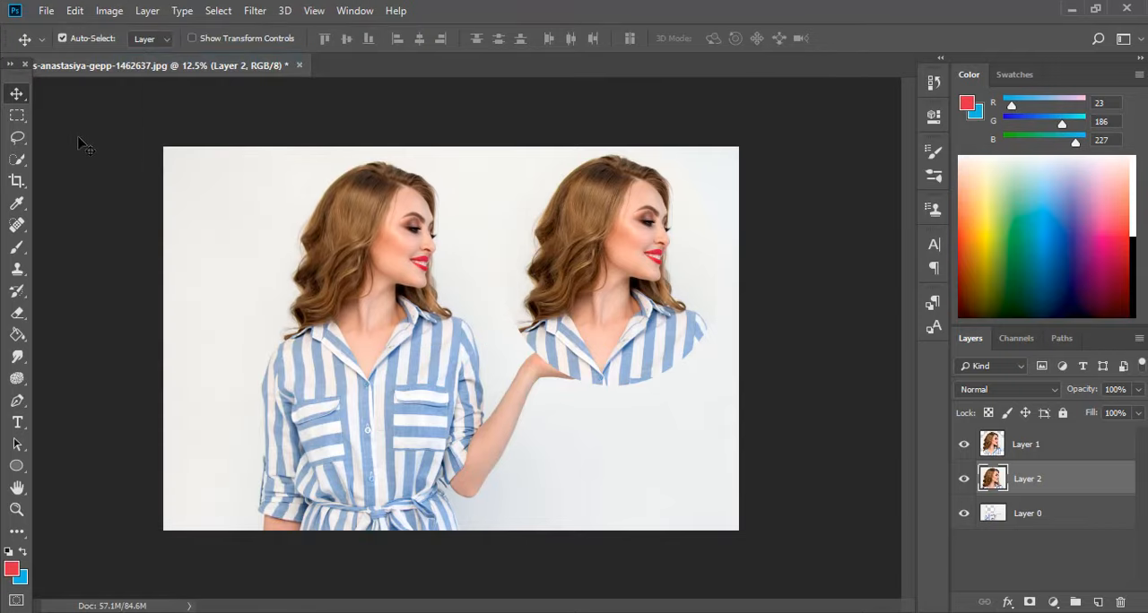
Copy a rectangular selection around the original head to a new layer with Layer Via Copy and move the copy to the image's left edge.
{"action": "left_click", "coordinate": [16, 115]}
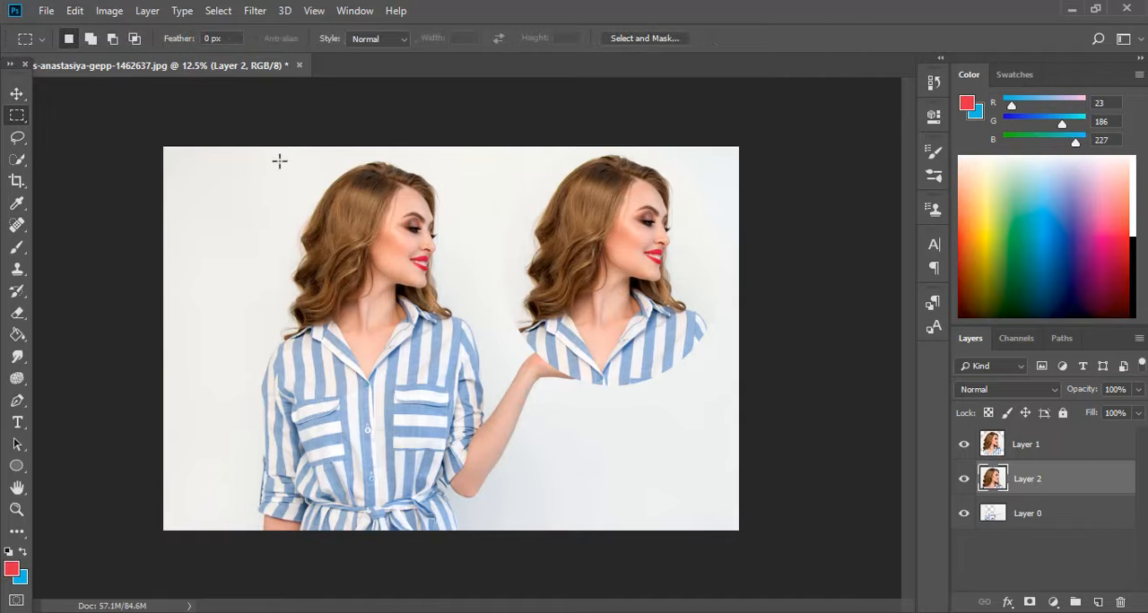
{"action": "left_click_drag", "start_coordinate": [280, 157], "coordinate": [495, 352]}
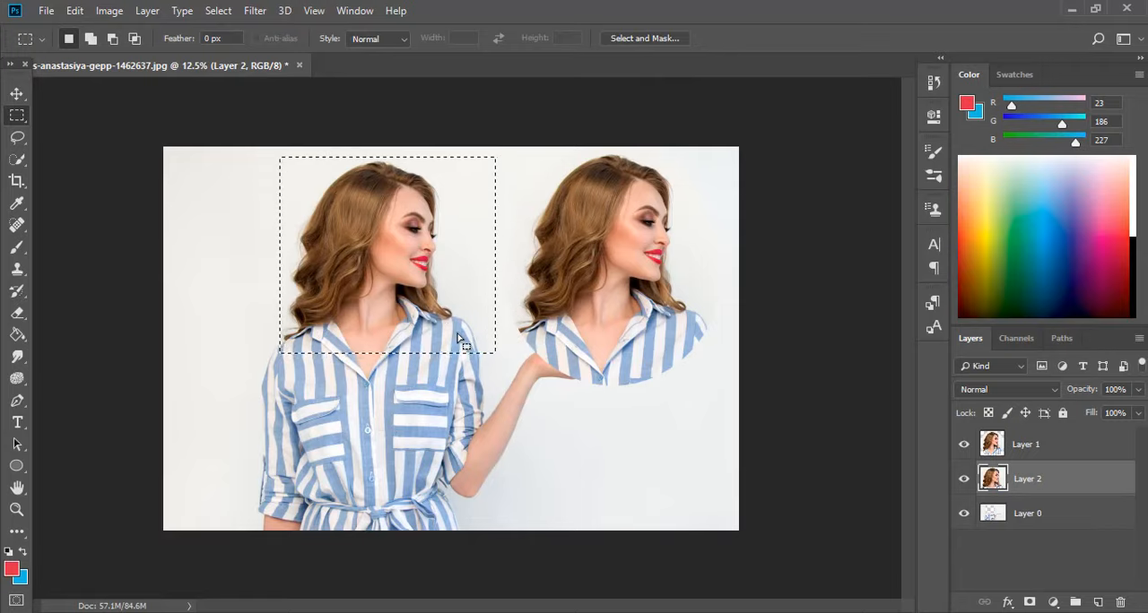
{"action": "right_click", "coordinate": [457, 339]}
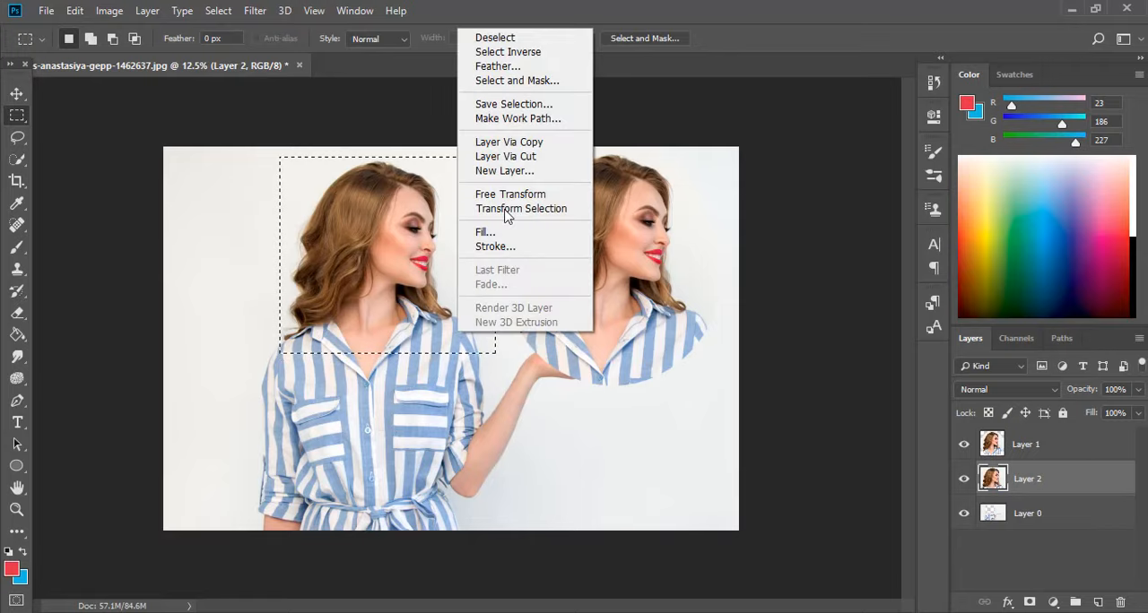
{"action": "left_click", "coordinate": [561, 146]}
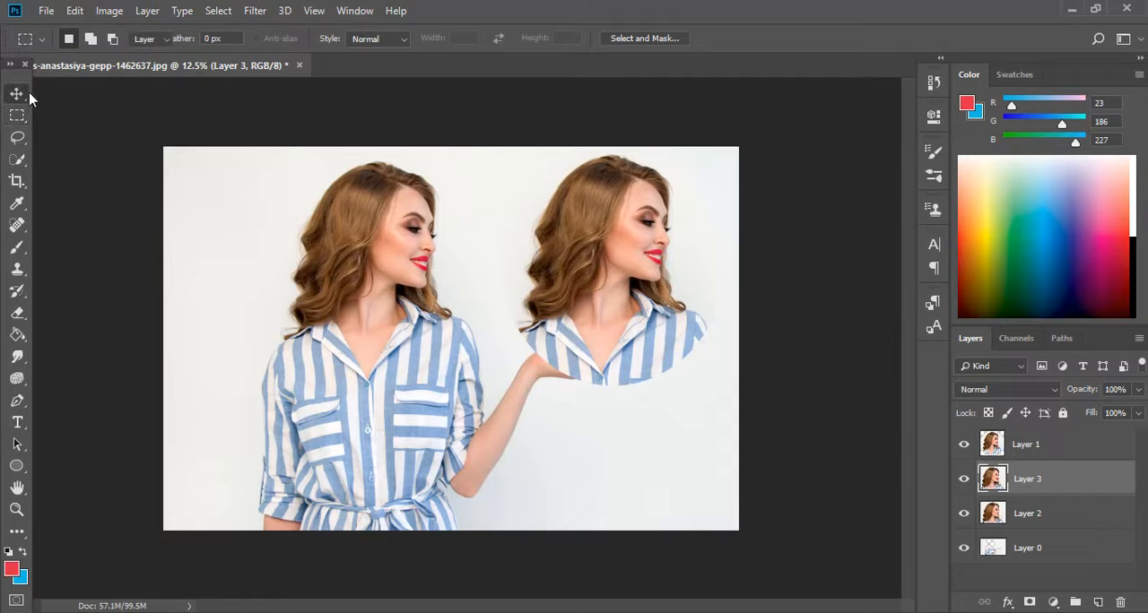
{"action": "left_click", "coordinate": [16, 94]}
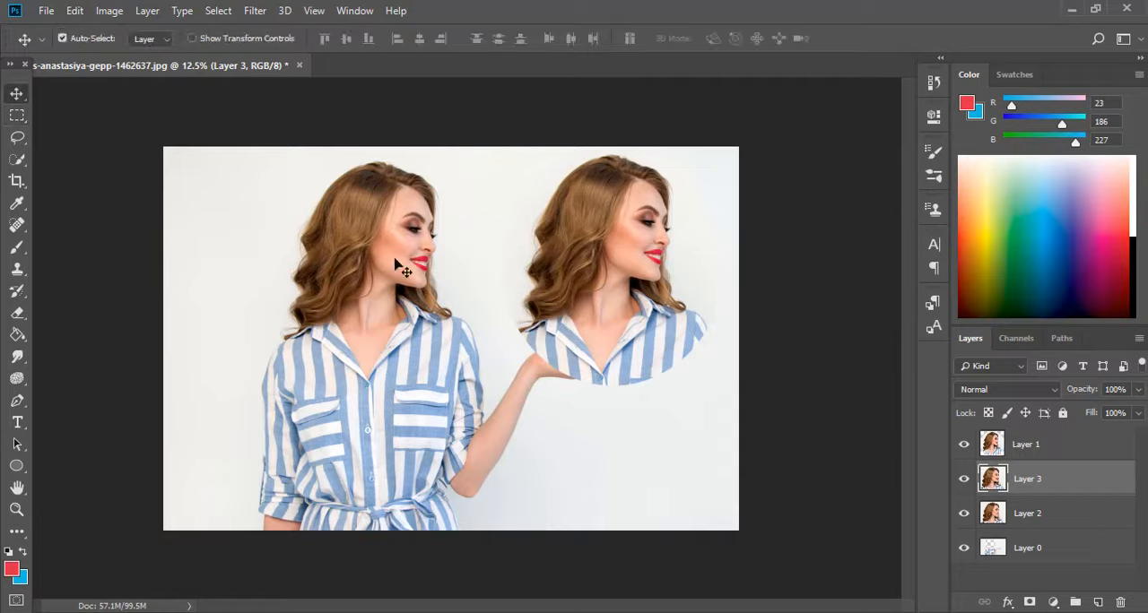
{"action": "left_click_drag", "start_coordinate": [396, 260], "coordinate": [271, 255]}
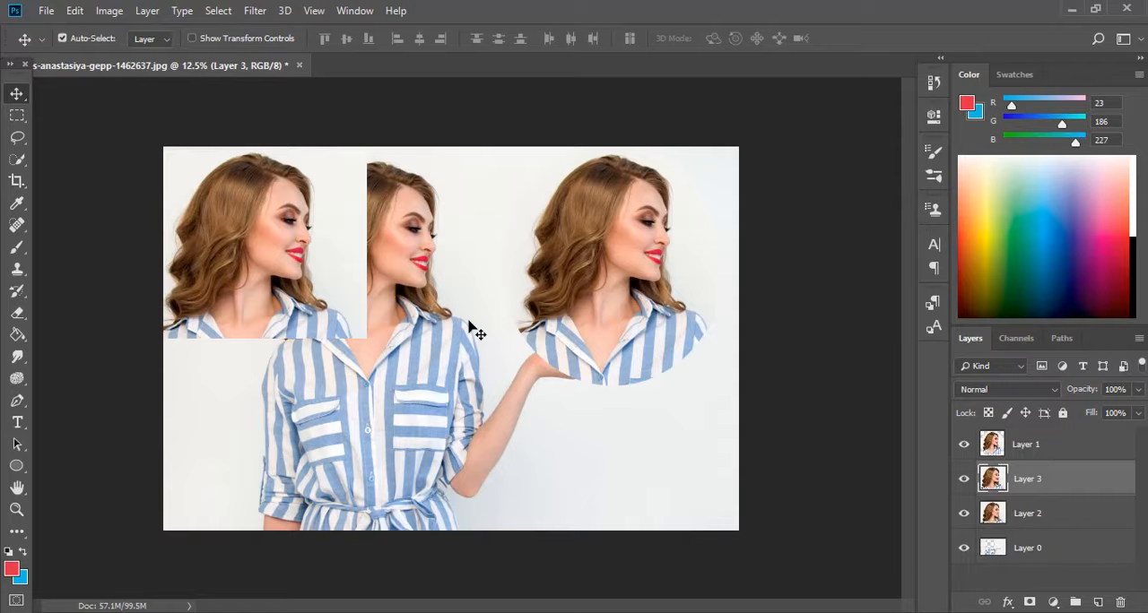
Move the Layer 0 body right and slightly down, and shift the Layer 2 head right beside the left-hand copy.
{"action": "left_click", "coordinate": [1036, 550]}
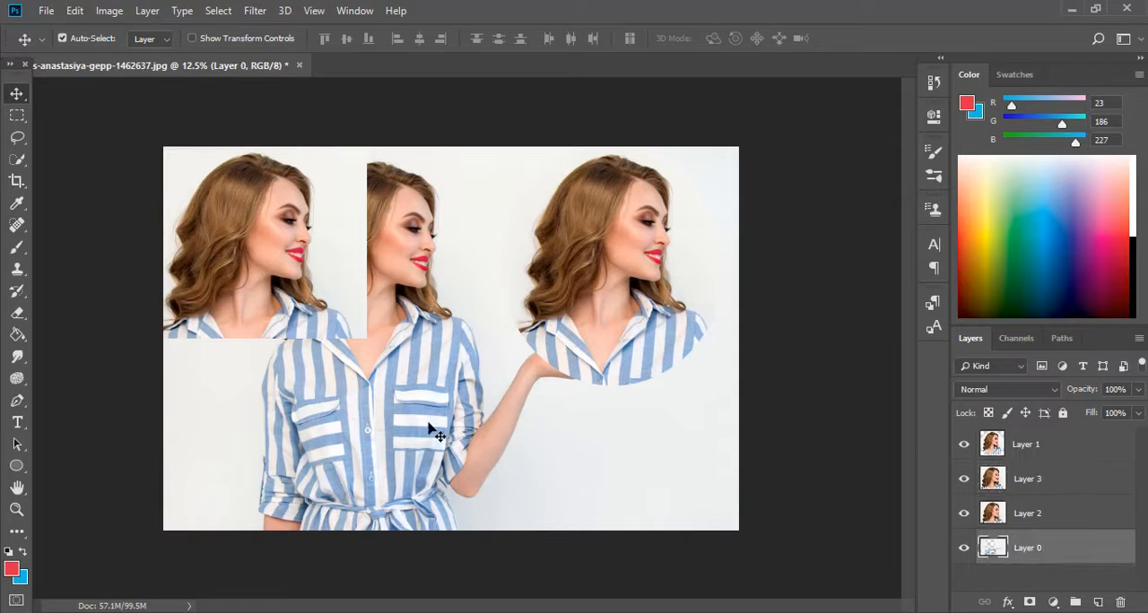
{"action": "left_click_drag", "start_coordinate": [431, 422], "coordinate": [492, 443]}
{"action": "left_click", "coordinate": [464, 318]}
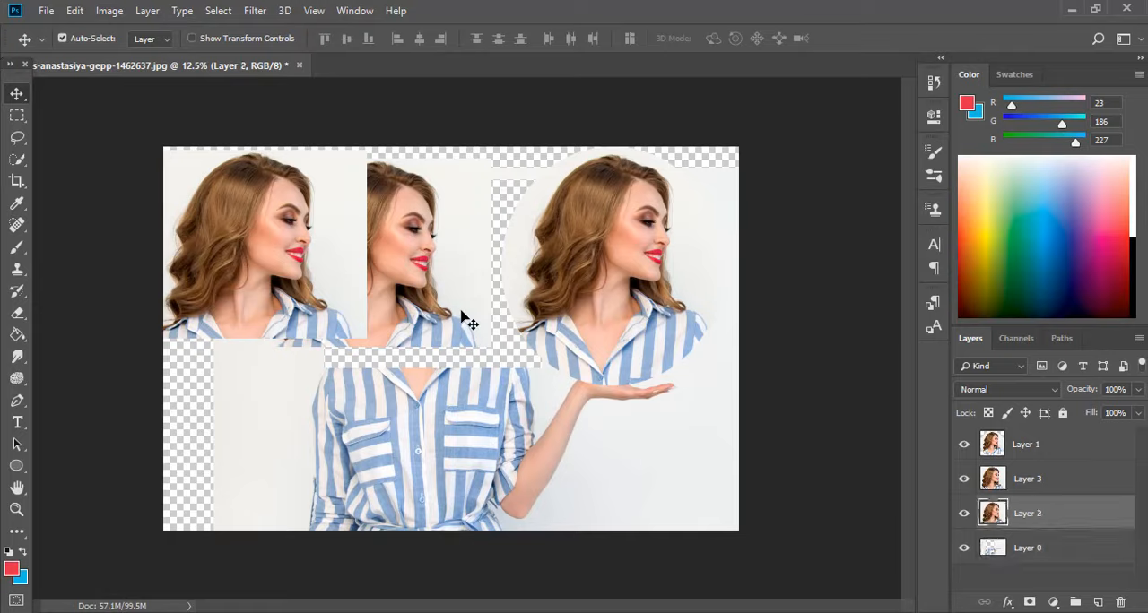
{"action": "left_click_drag", "start_coordinate": [461, 318], "coordinate": [500, 315]}
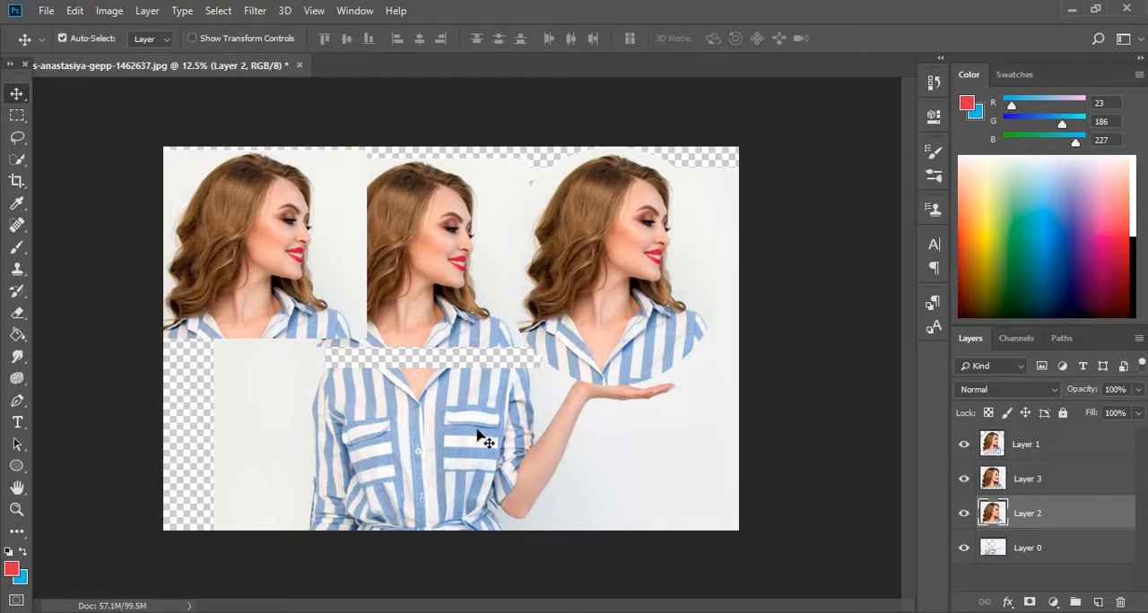
Reposition the Layer 0 body so its shirt lines up directly beneath the middle head.
{"action": "left_click_drag", "start_coordinate": [492, 419], "coordinate": [448, 391]}
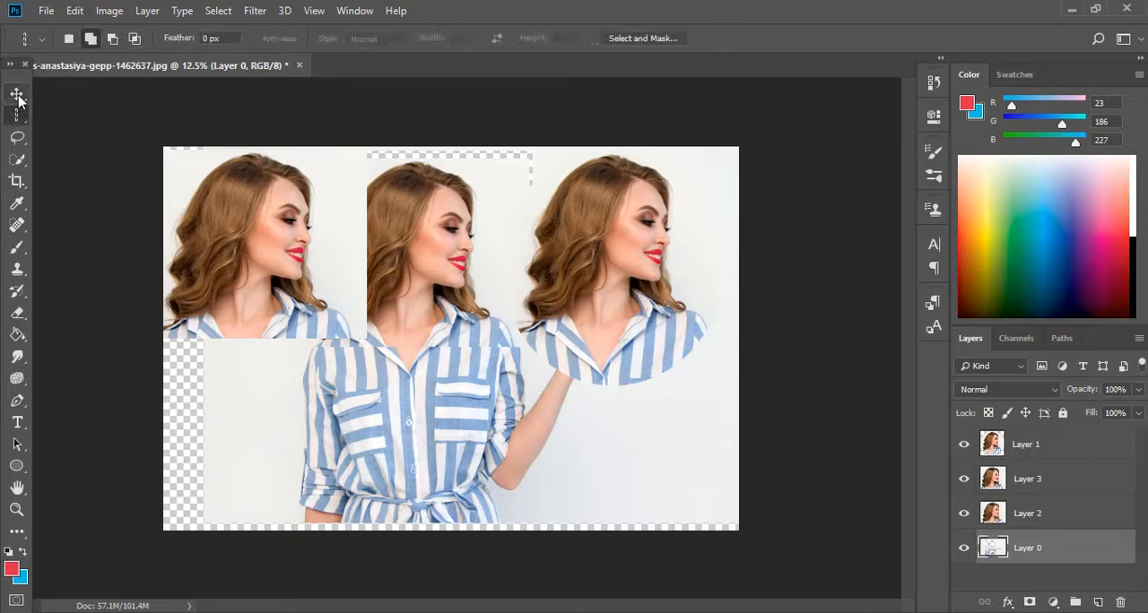
{"action": "left_click", "coordinate": [17, 94]}
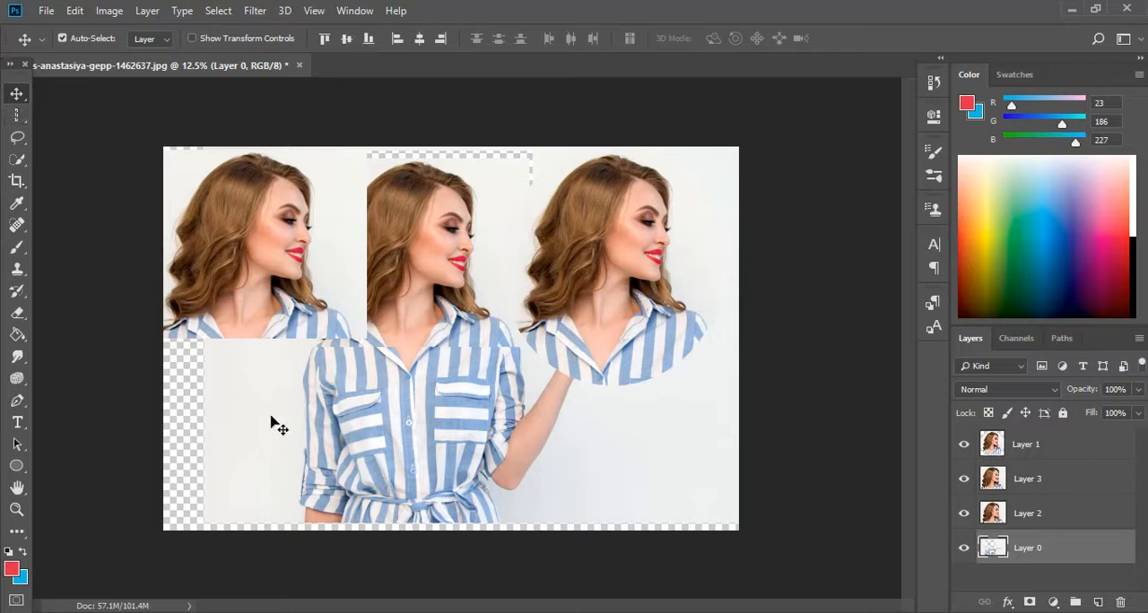
{"action": "left_click_drag", "start_coordinate": [267, 423], "coordinate": [224, 473]}
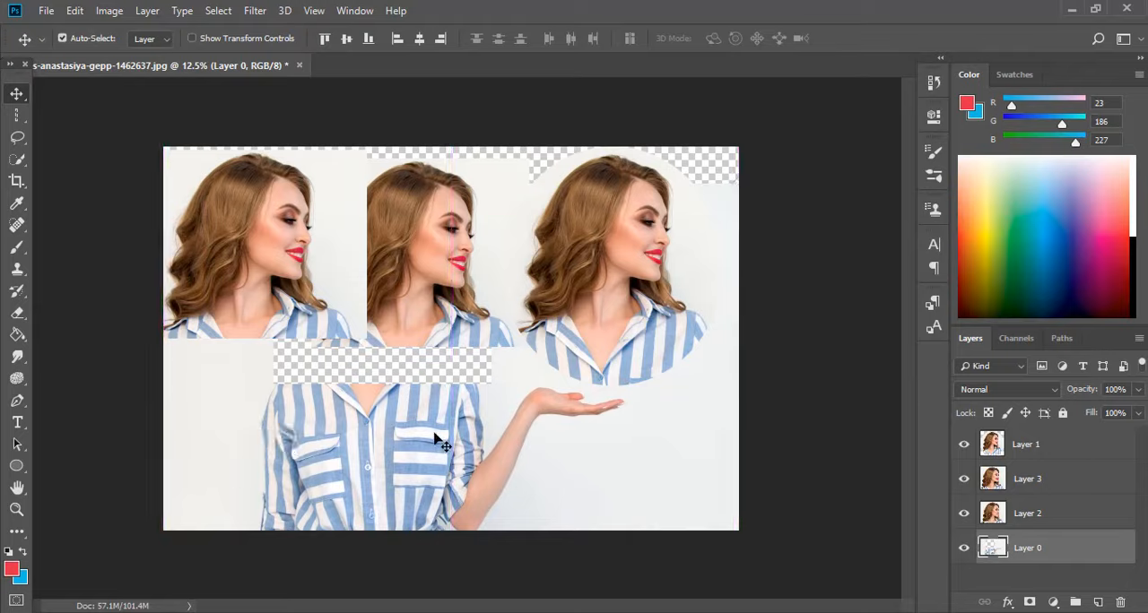
{"action": "left_click_drag", "start_coordinate": [434, 439], "coordinate": [469, 401]}
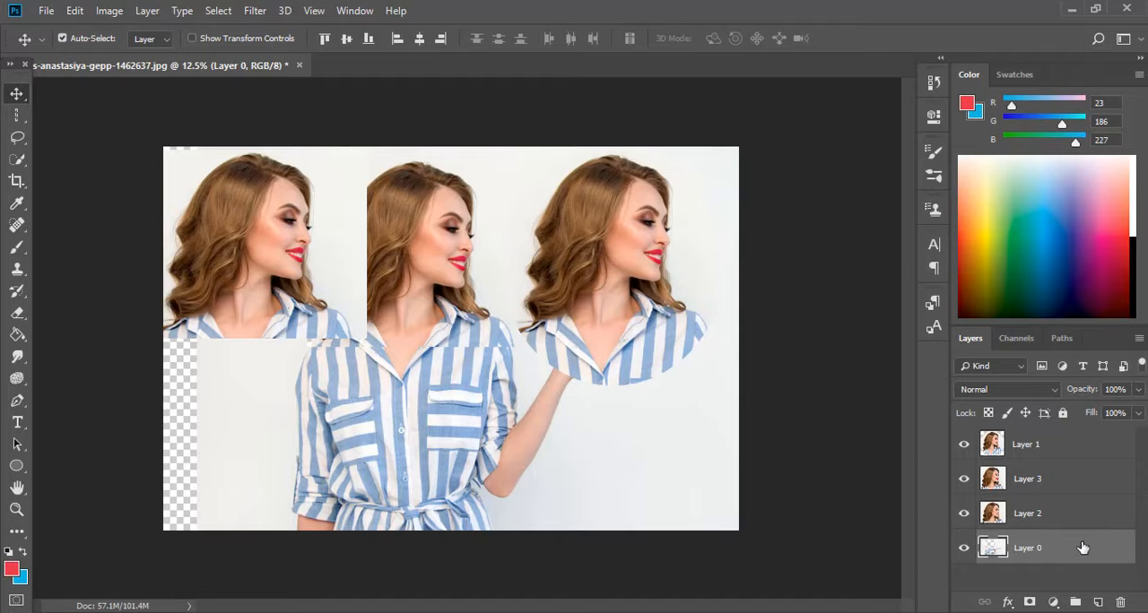
Select Layer 0, Layer 2, Layer 3 and Layer 1 together and merge them into a single layer.
{"action": "left_click", "coordinate": [1077, 513], "text": "shift"}
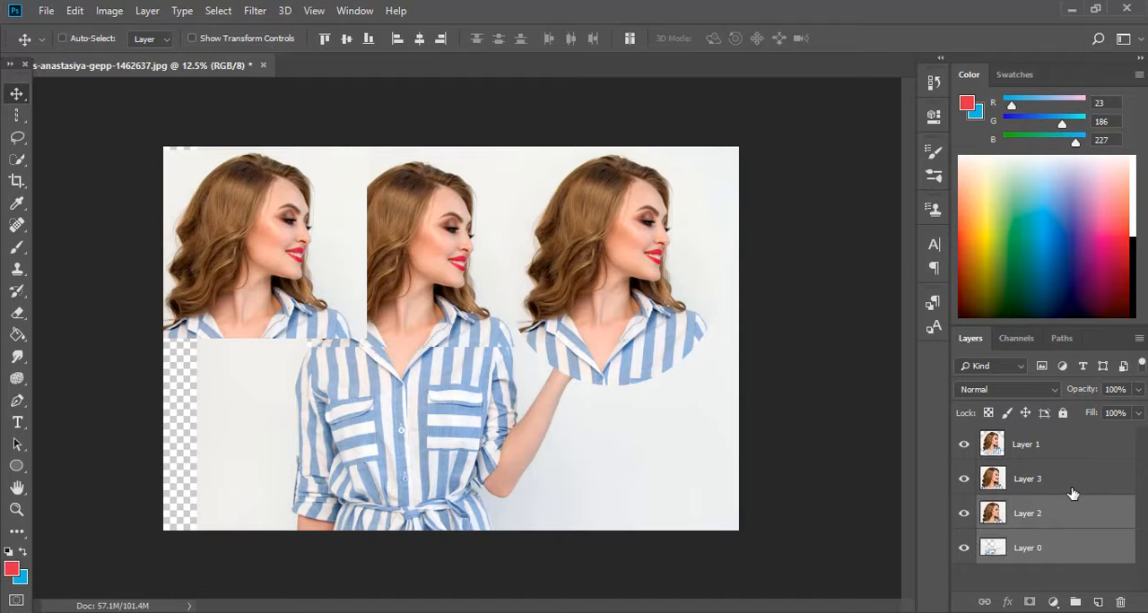
{"action": "left_click", "coordinate": [1072, 493], "text": "shift"}
{"action": "left_click", "coordinate": [1064, 453], "text": "shift"}
{"action": "right_click", "coordinate": [1064, 453]}
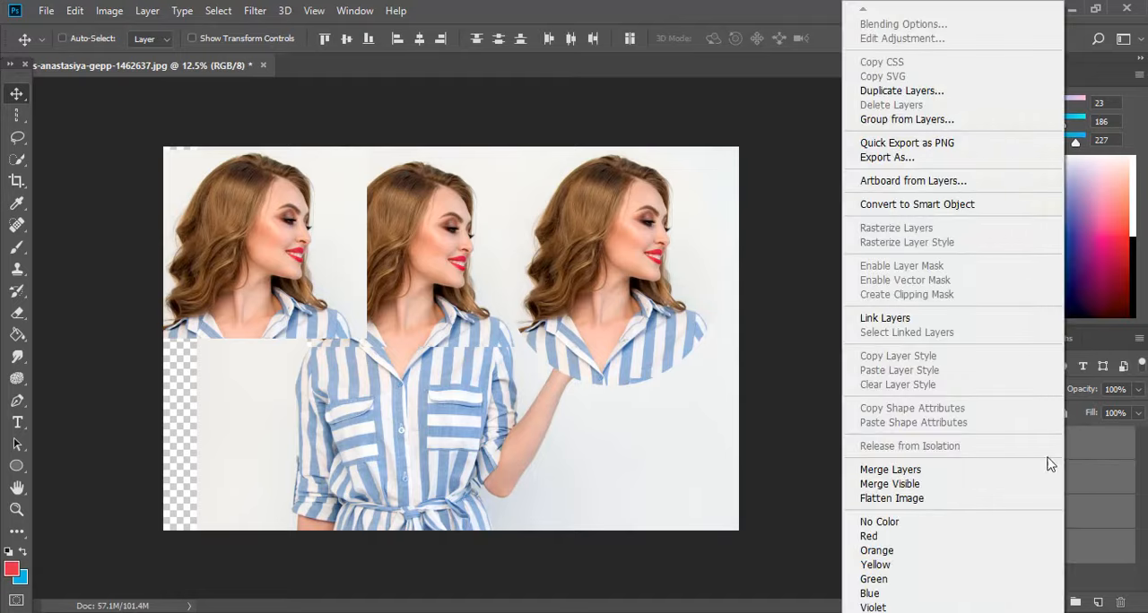
{"action": "left_click", "coordinate": [927, 477]}
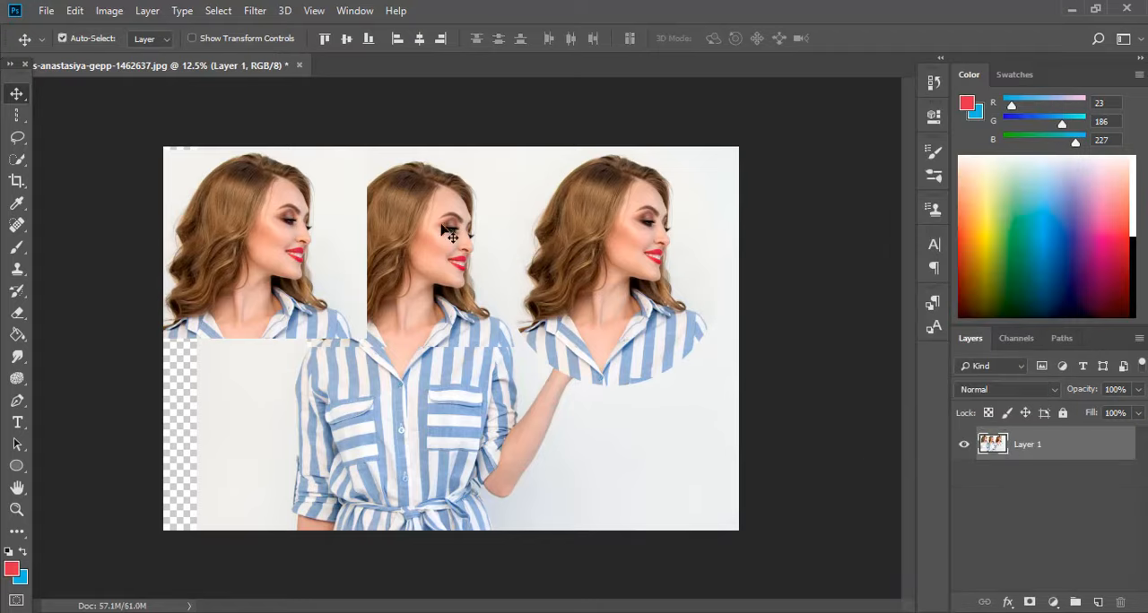
Start saving the image under a new name, with JPEG as the file type and the Desktop as the destination.
{"action": "left_click", "coordinate": [50, 13]}
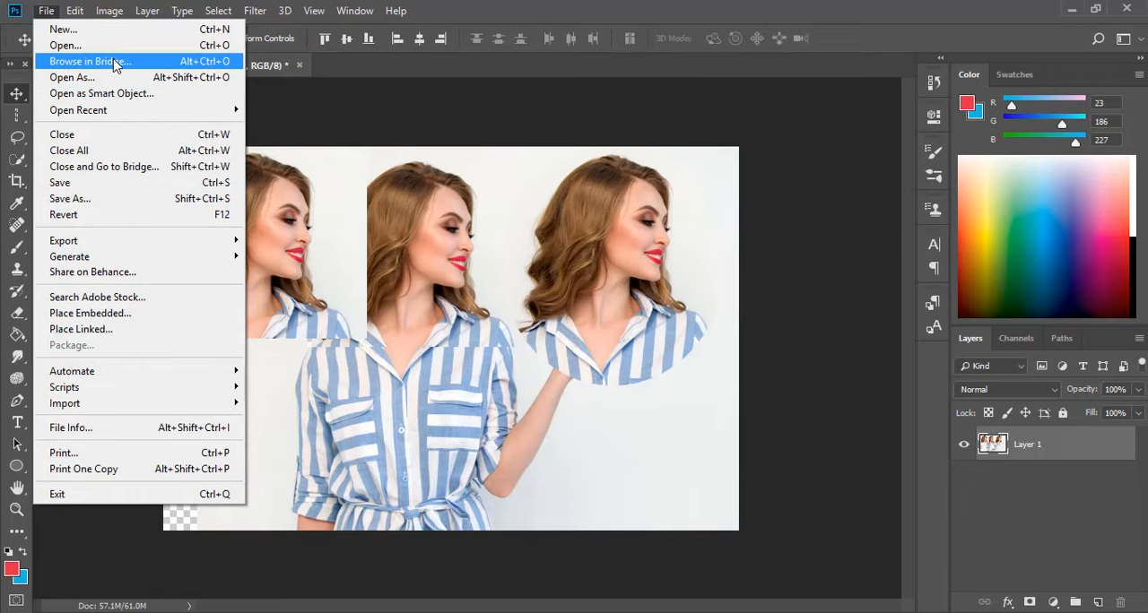
{"action": "left_click", "coordinate": [121, 196]}
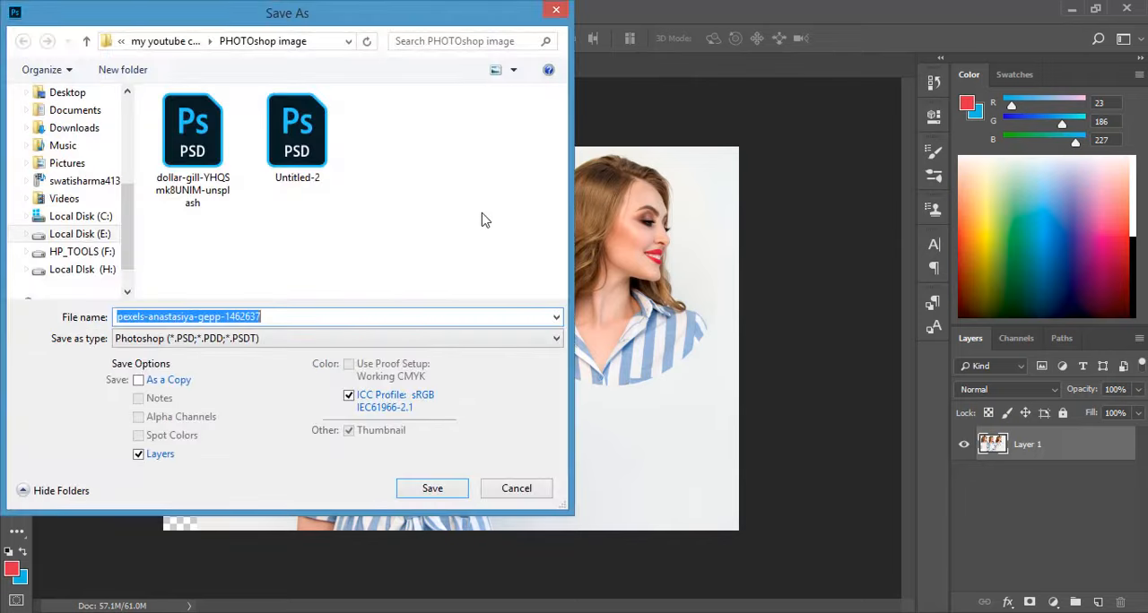
{"action": "left_click", "coordinate": [556, 340]}
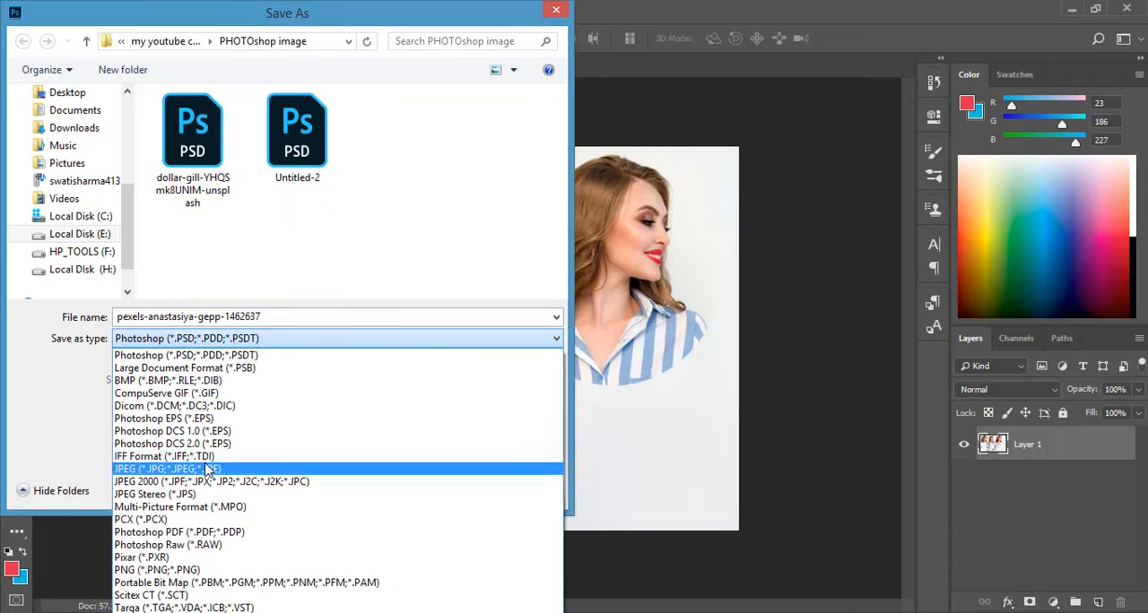
{"action": "left_click", "coordinate": [167, 469]}
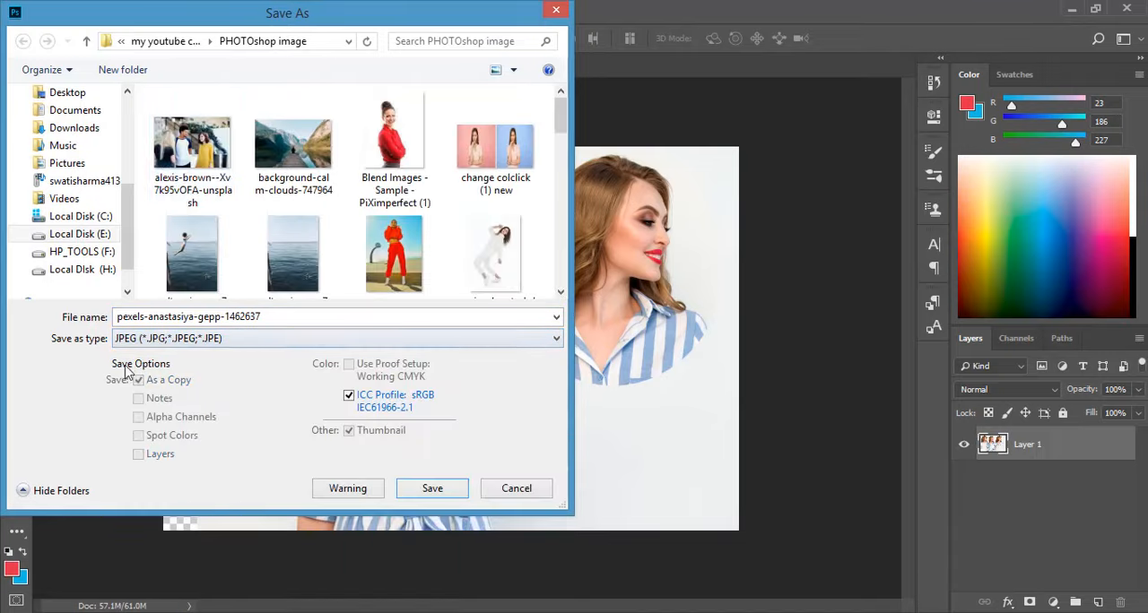
{"action": "left_click", "coordinate": [102, 101]}
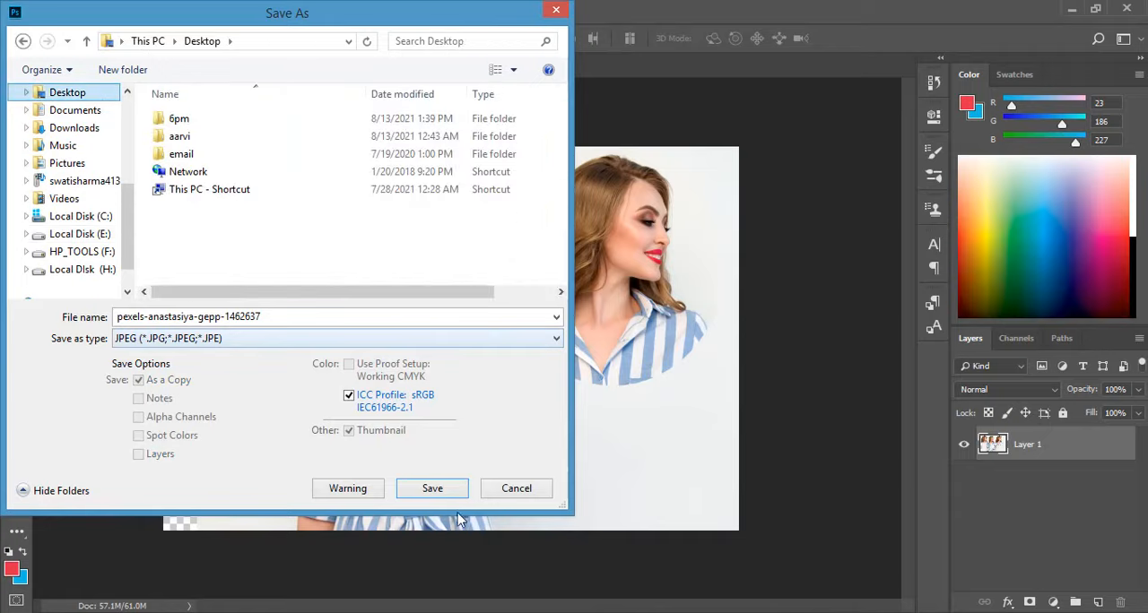
Append " new1" to the existing file name and save the JPEG.
{"action": "left_click", "coordinate": [266, 321]}
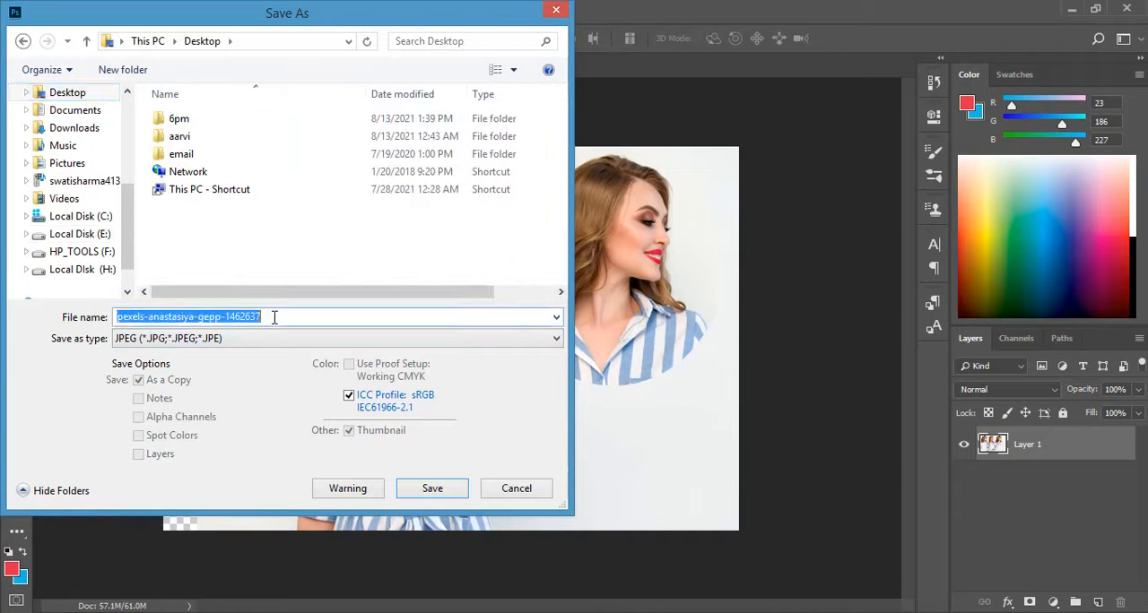
{"action": "left_click", "coordinate": [274, 317]}
{"action": "type", "text": "new1"}
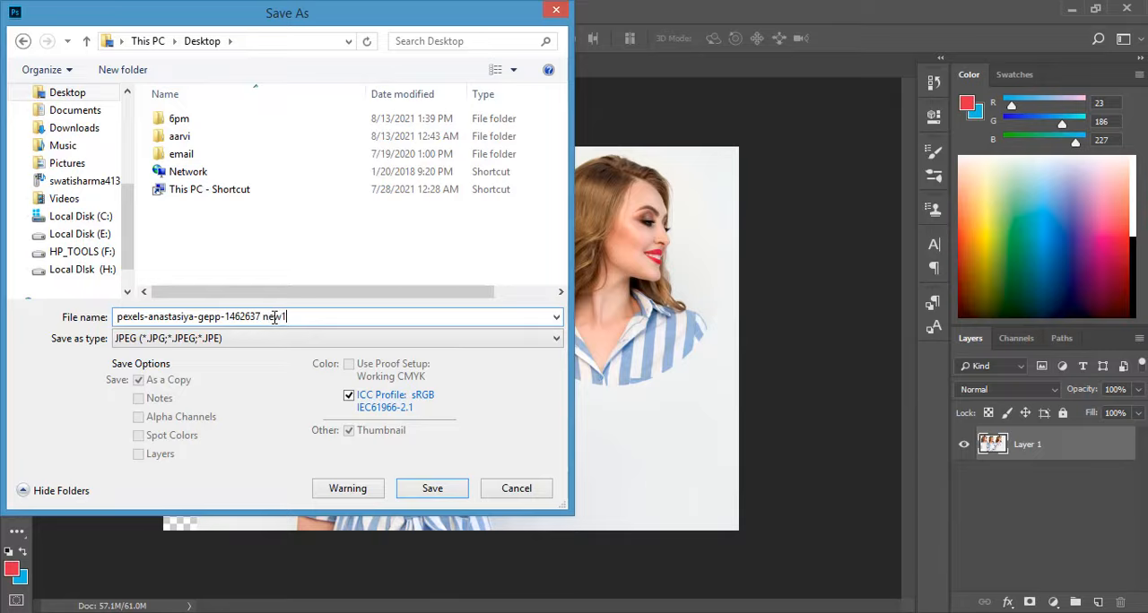
{"action": "left_click", "coordinate": [440, 498]}
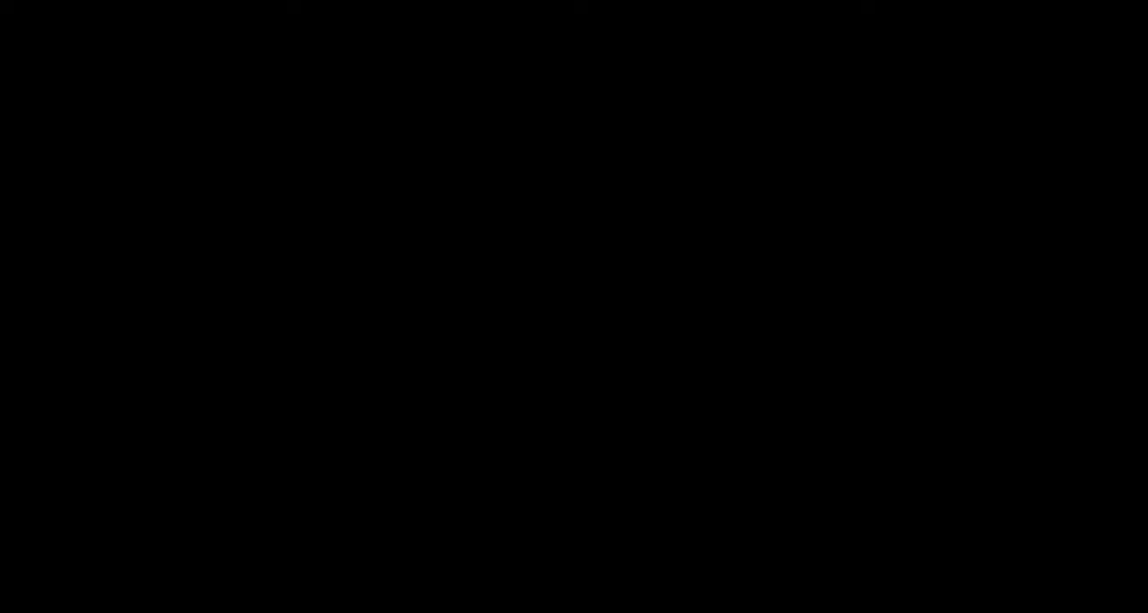